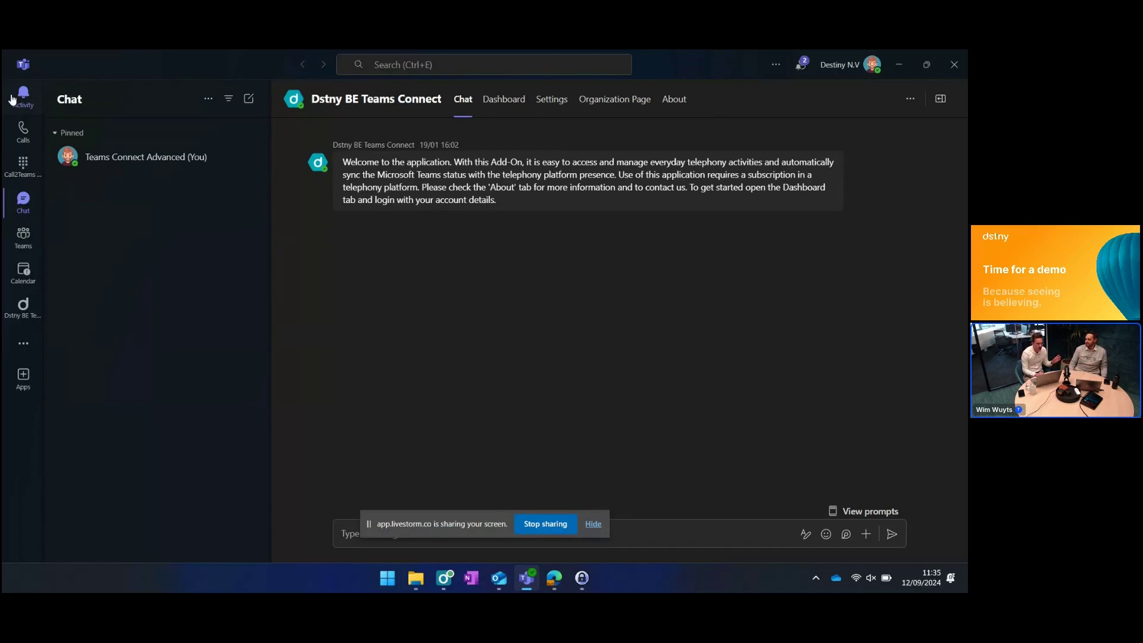
# Step: View the call history of the Teams Connect Advanced account, then switch to Teams Connect Premium and view its Calls page
pyautogui.click(22, 129)
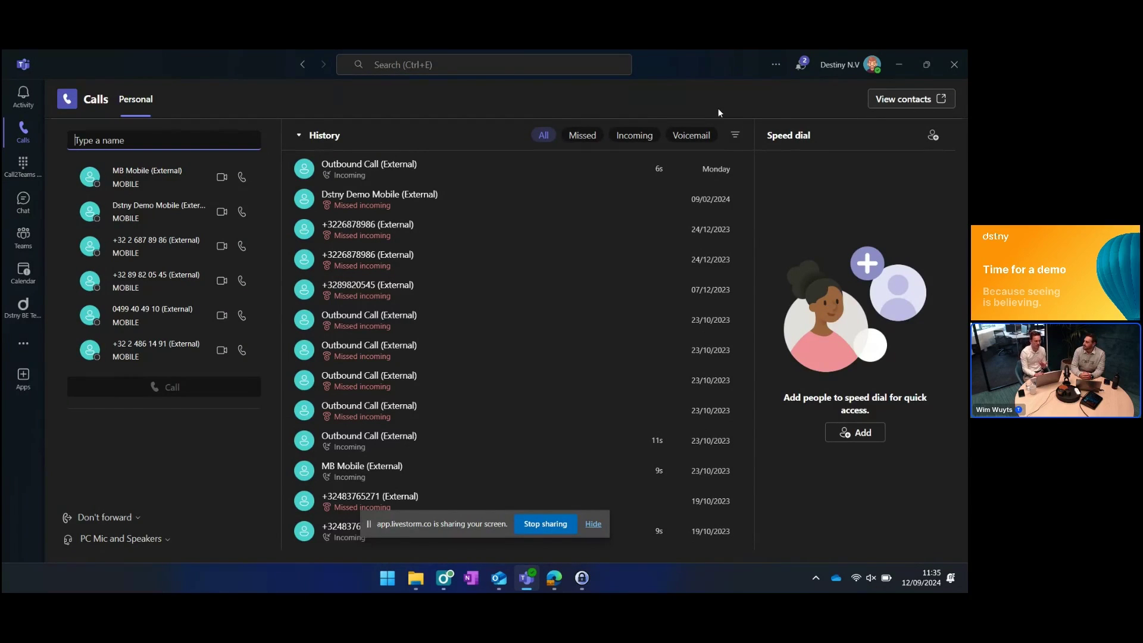
pyautogui.click(839, 64)
pyautogui.click(845, 292)
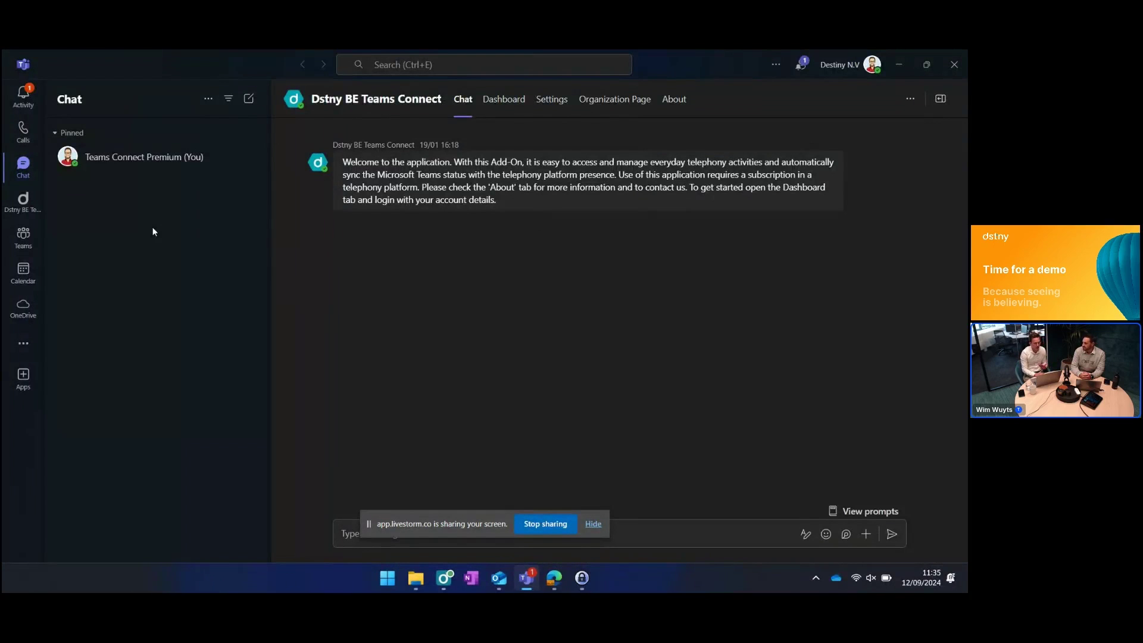
pyautogui.click(24, 132)
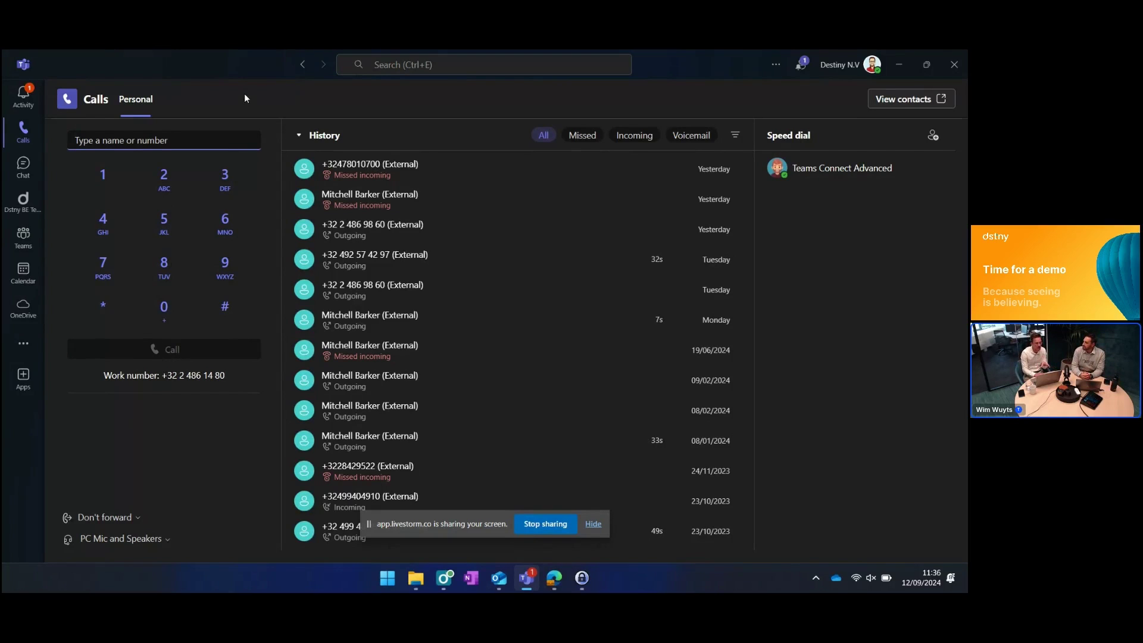
# Step: Review the Dstny BE Teams Connect dashboard and the available caller ID options without changing the selection
pyautogui.click(34, 199)
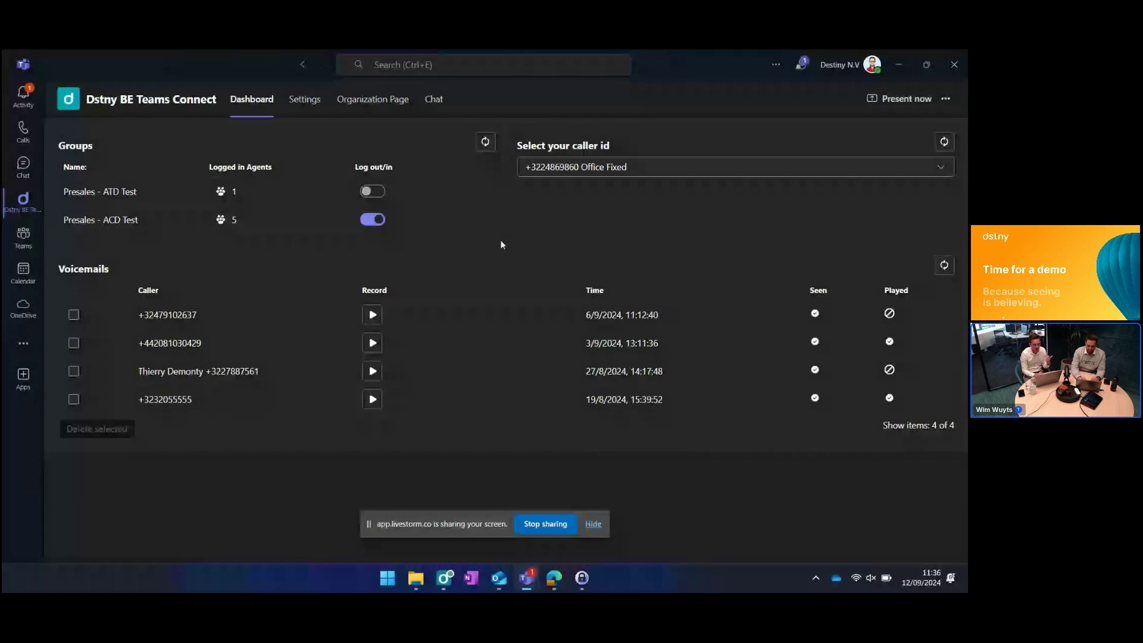
pyautogui.click(668, 168)
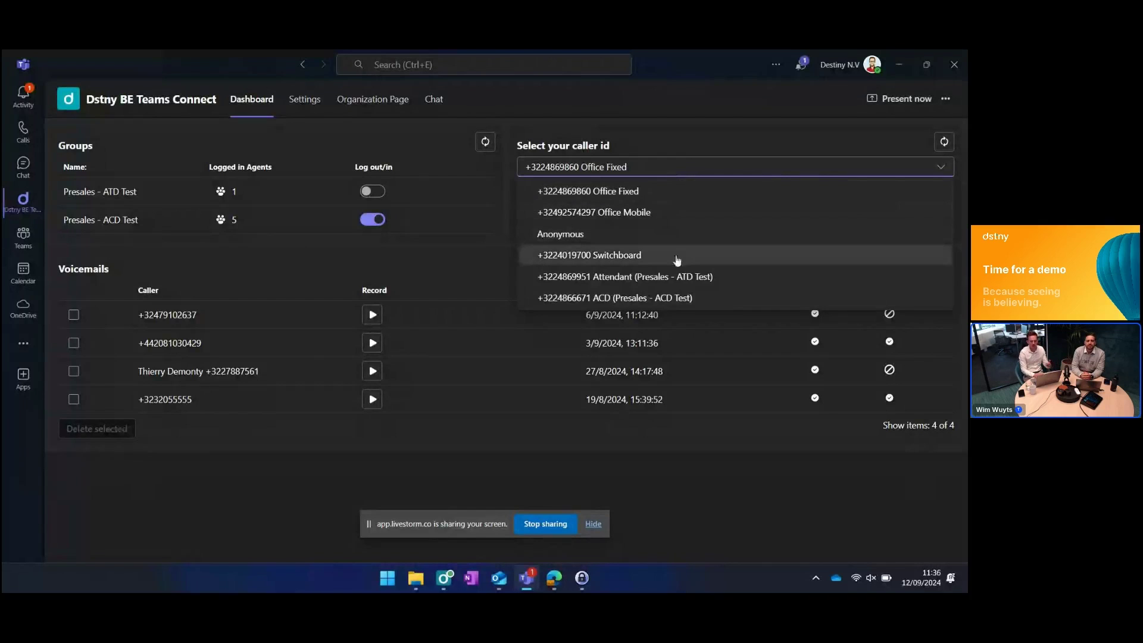
pyautogui.click(691, 145)
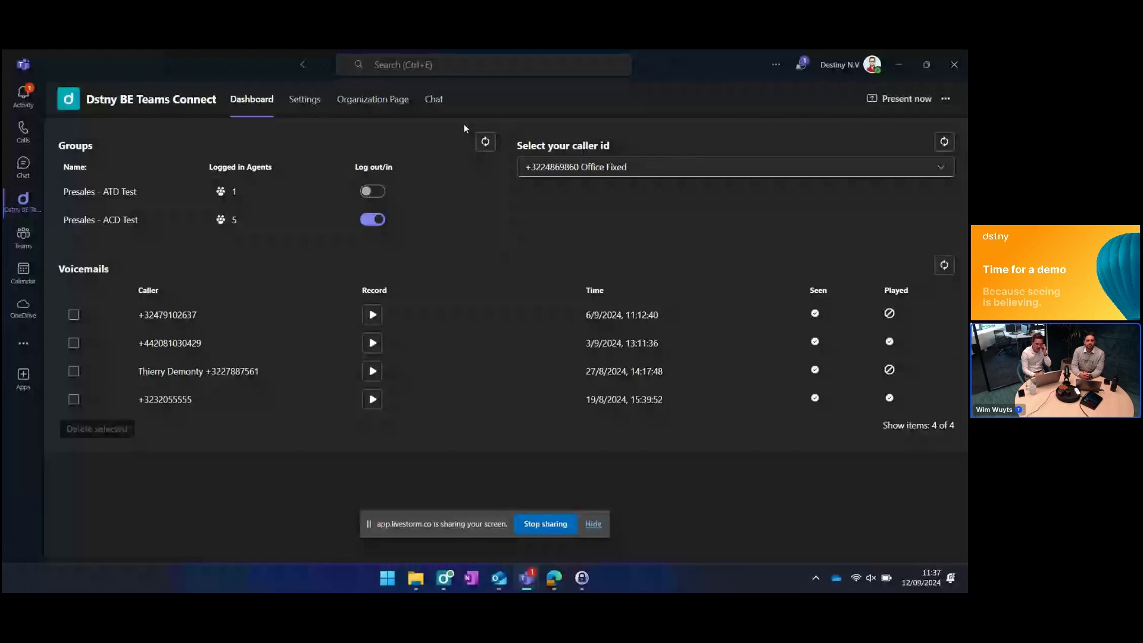
# Step: Review the presence mapping between Microsoft Teams manual and automatic presences and the phone system in the Teams Connect settings
pyautogui.click(308, 120)
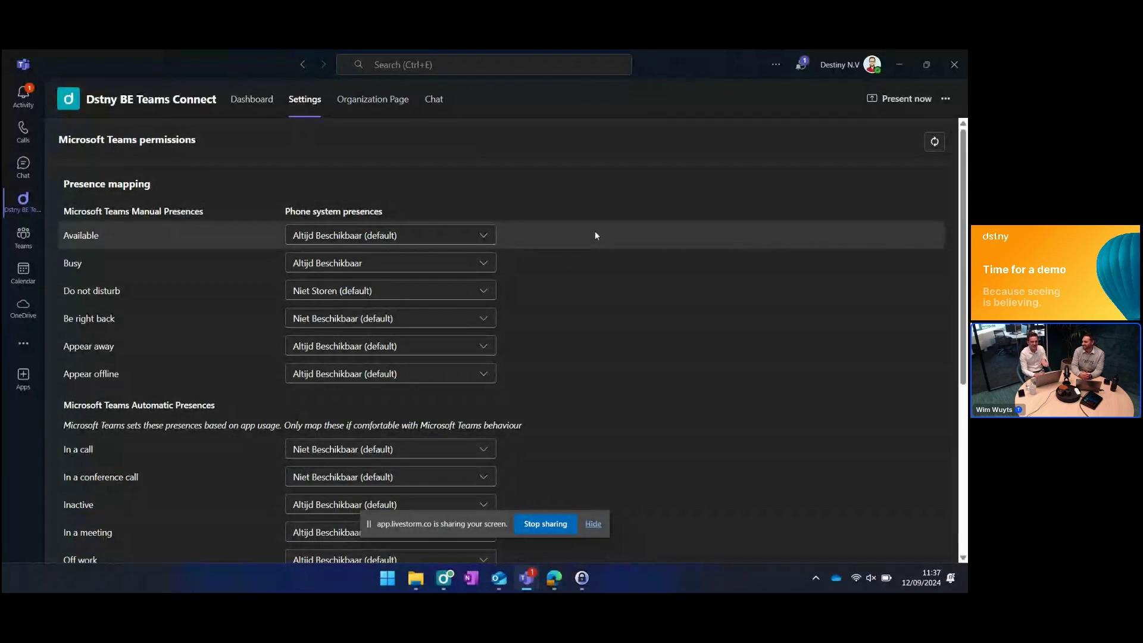
pyautogui.scroll(-1, 595, 234)
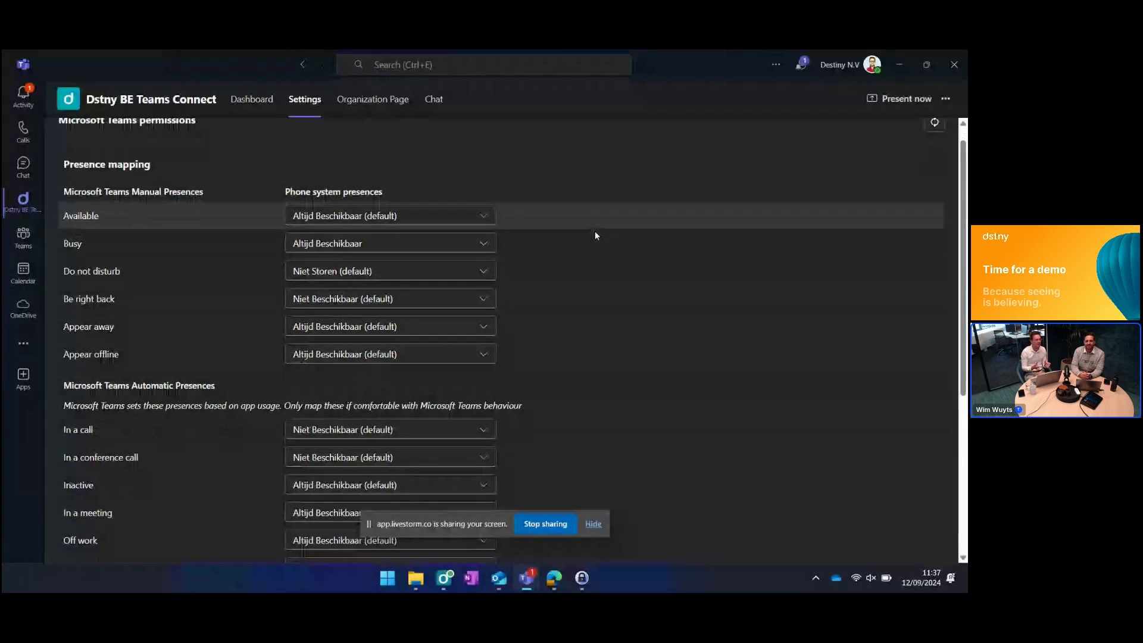
pyautogui.scroll(-1, 595, 235)
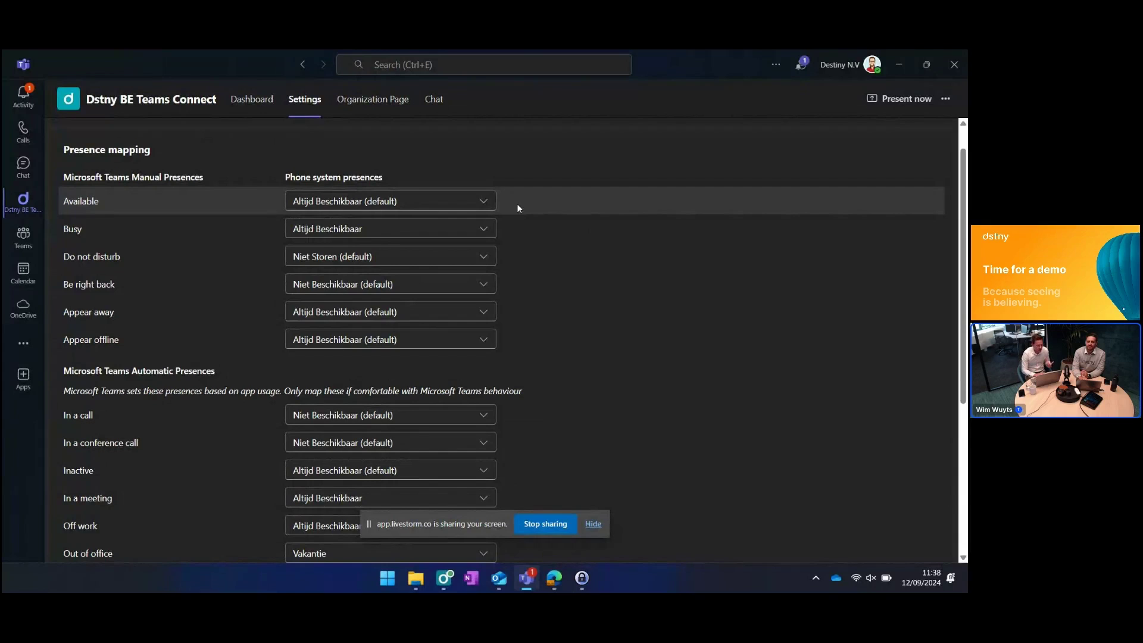
pyautogui.scroll(-1, 517, 206)
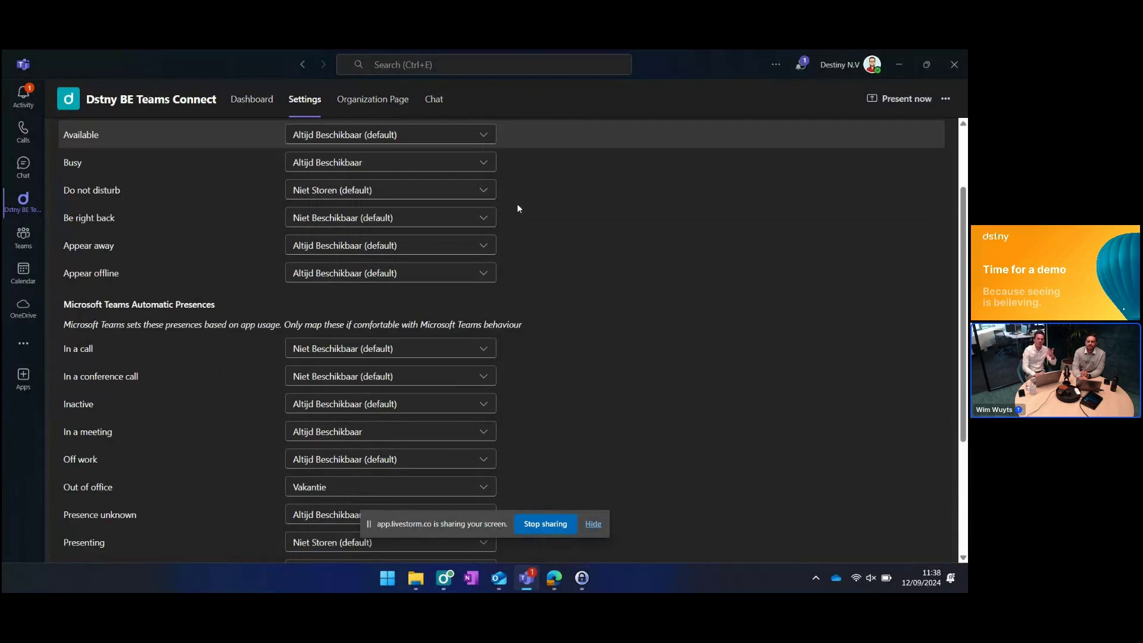
pyautogui.scroll(-2, 518, 208)
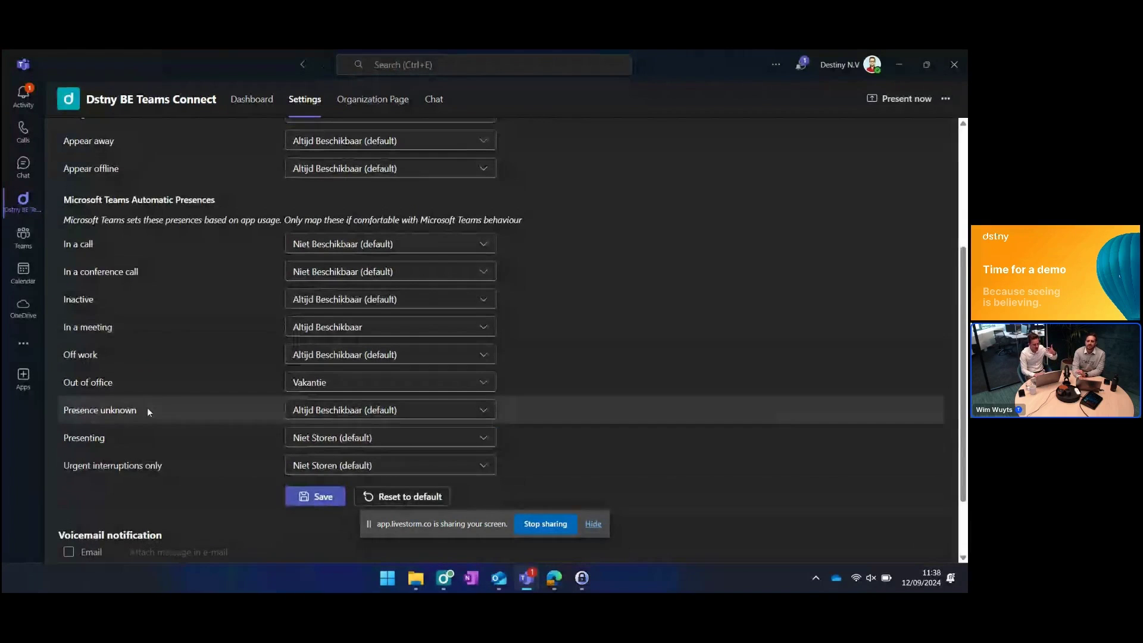
pyautogui.scroll(1, 147, 411)
pyautogui.scroll(1, 148, 412)
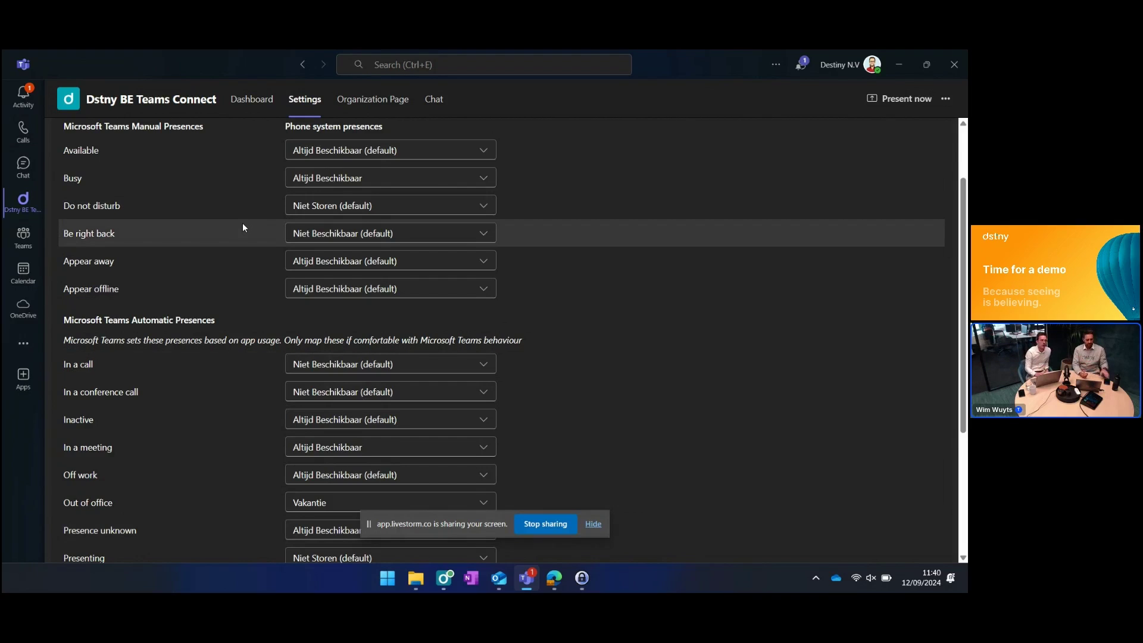
# Step: Switch to the Teams Connect Advanced account and view the Call2Teams Go dial pad and contacts
pyautogui.click(857, 66)
pyautogui.click(876, 305)
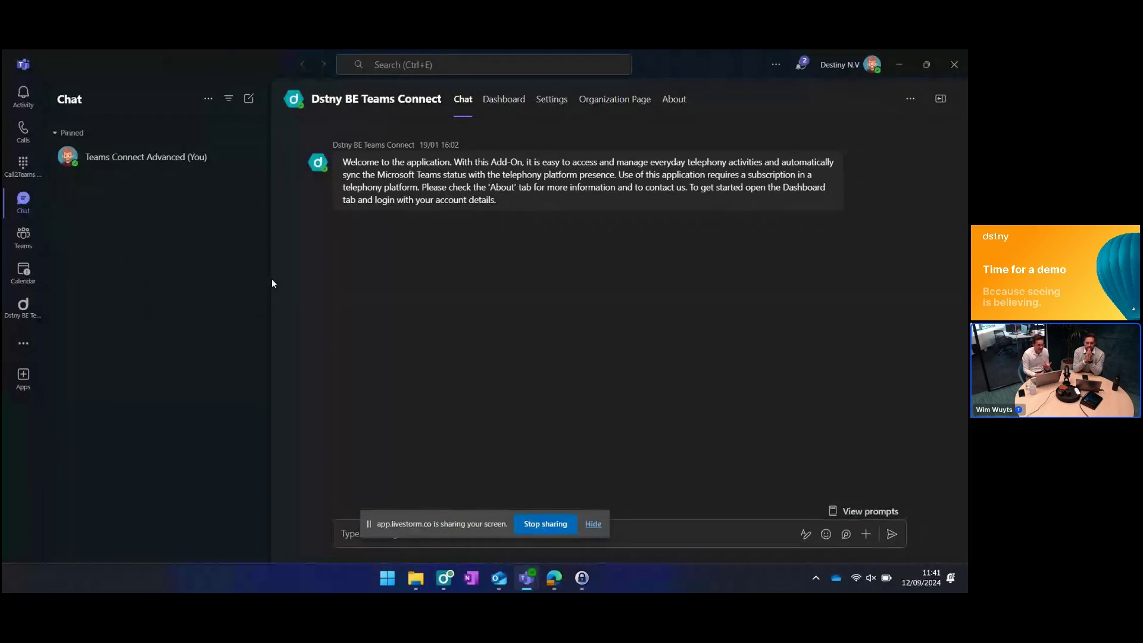
pyautogui.click(22, 164)
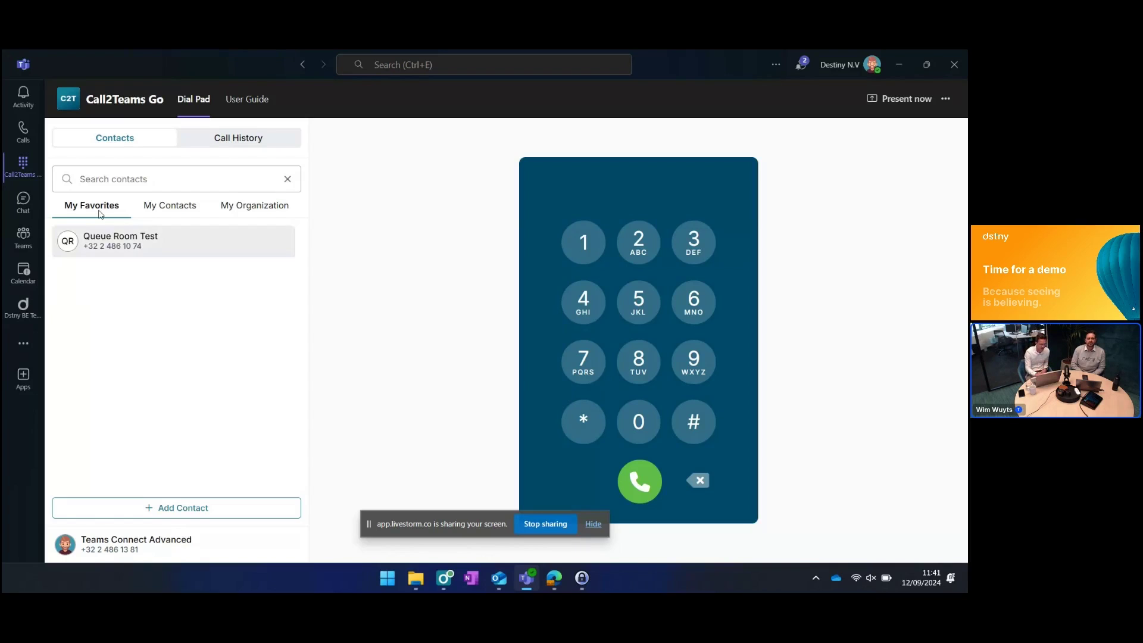
# Step: Switch back to the Teams Connect Premium account and bring up the VoIPcube incoming call window
pyautogui.click(850, 67)
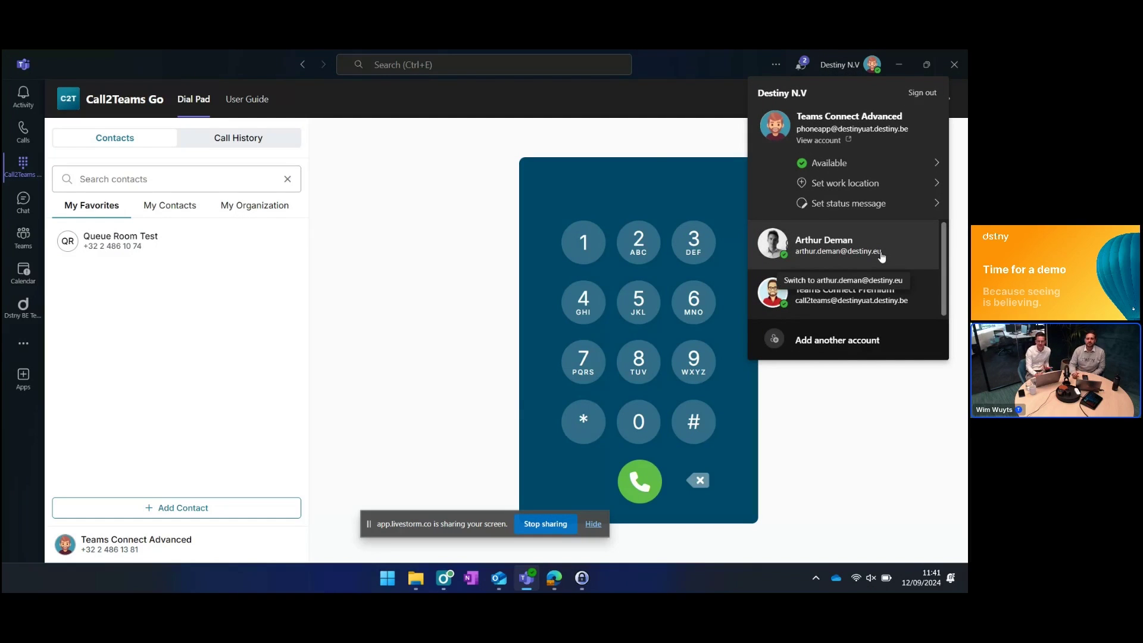
pyautogui.click(891, 301)
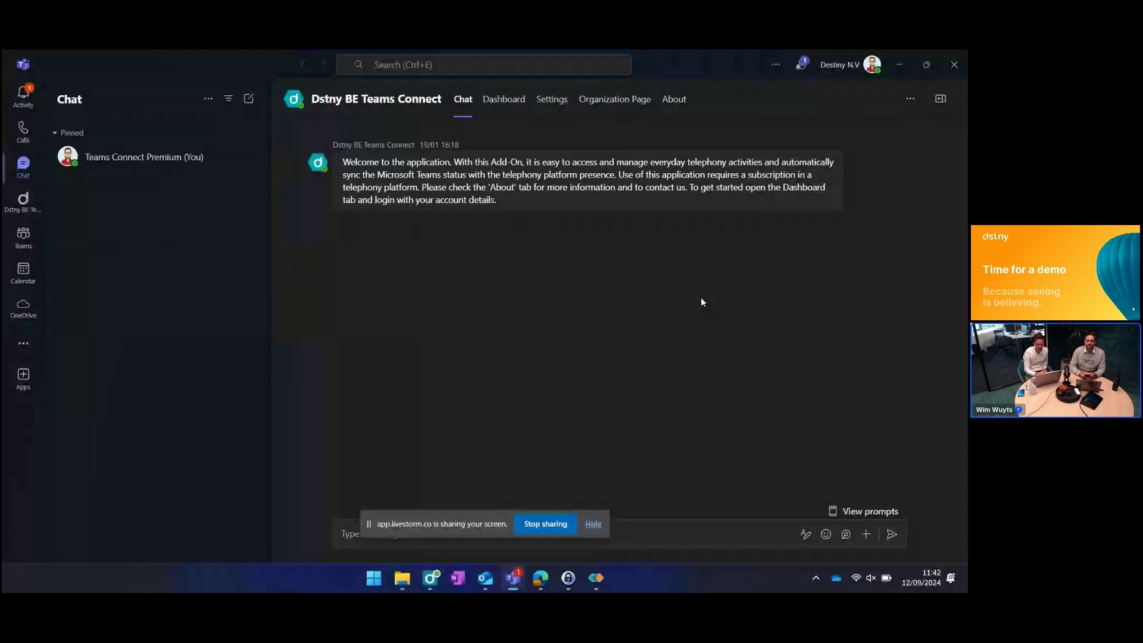
pyautogui.moveTo(596, 578)
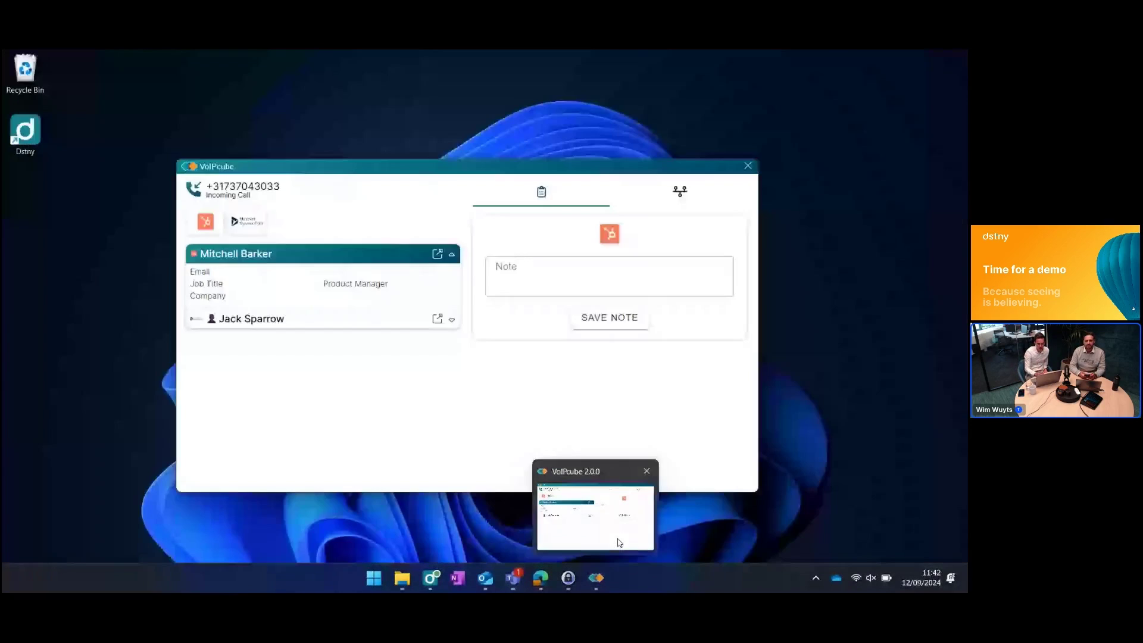
pyautogui.click(617, 539)
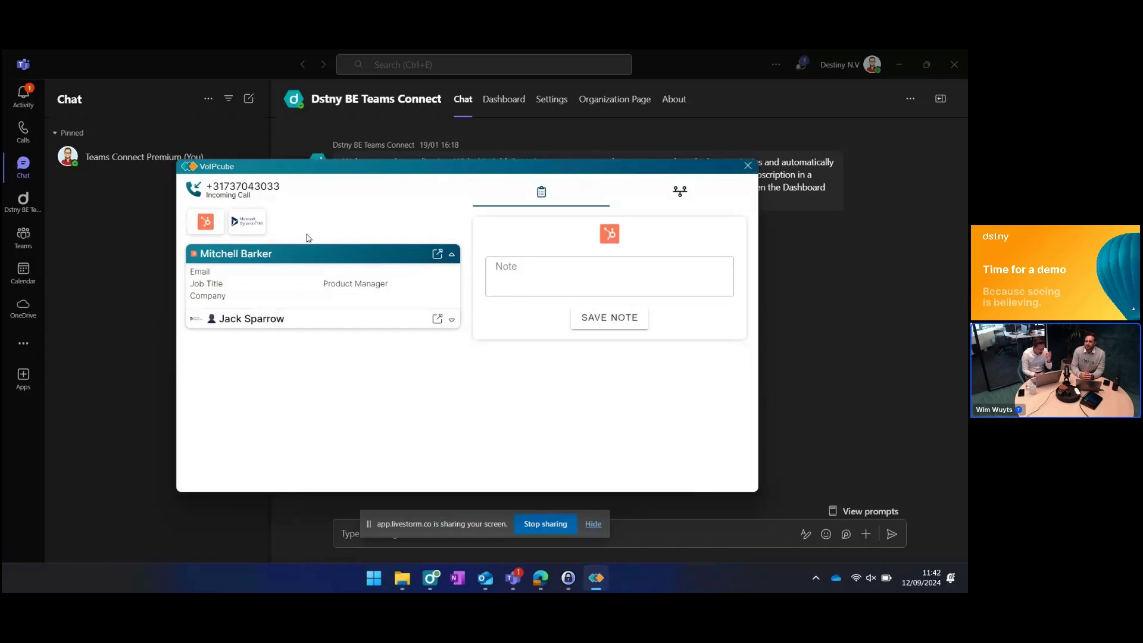
# Step: Show the caller's Microsoft Dynamics 365 contact in VoIPcube and open the contact's linked account record in the browser
pyautogui.click(255, 232)
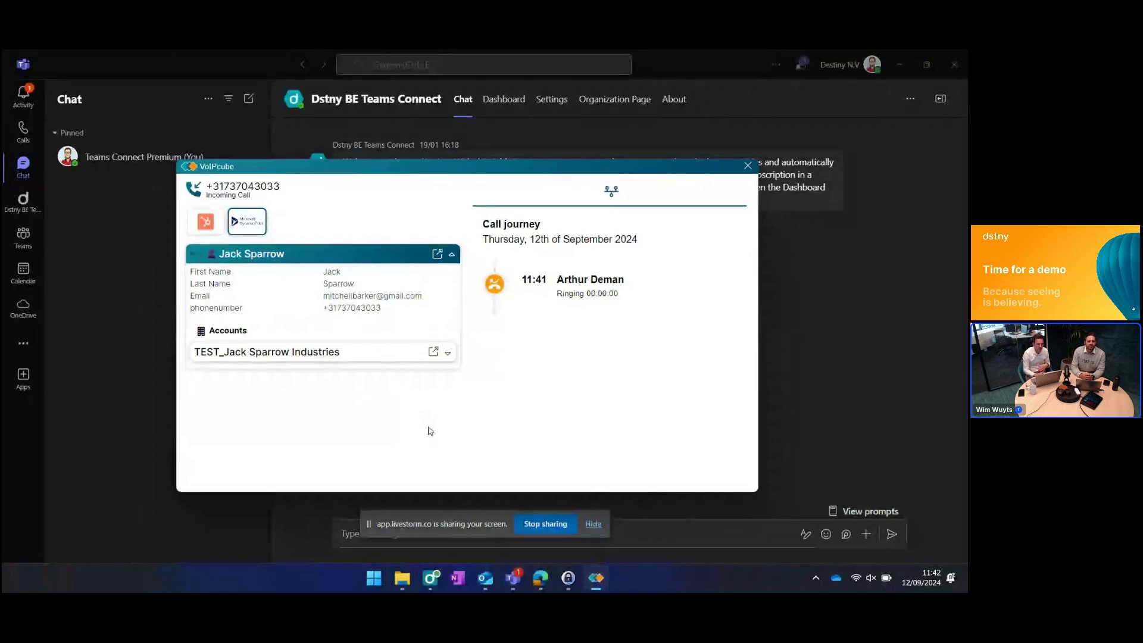
pyautogui.click(433, 353)
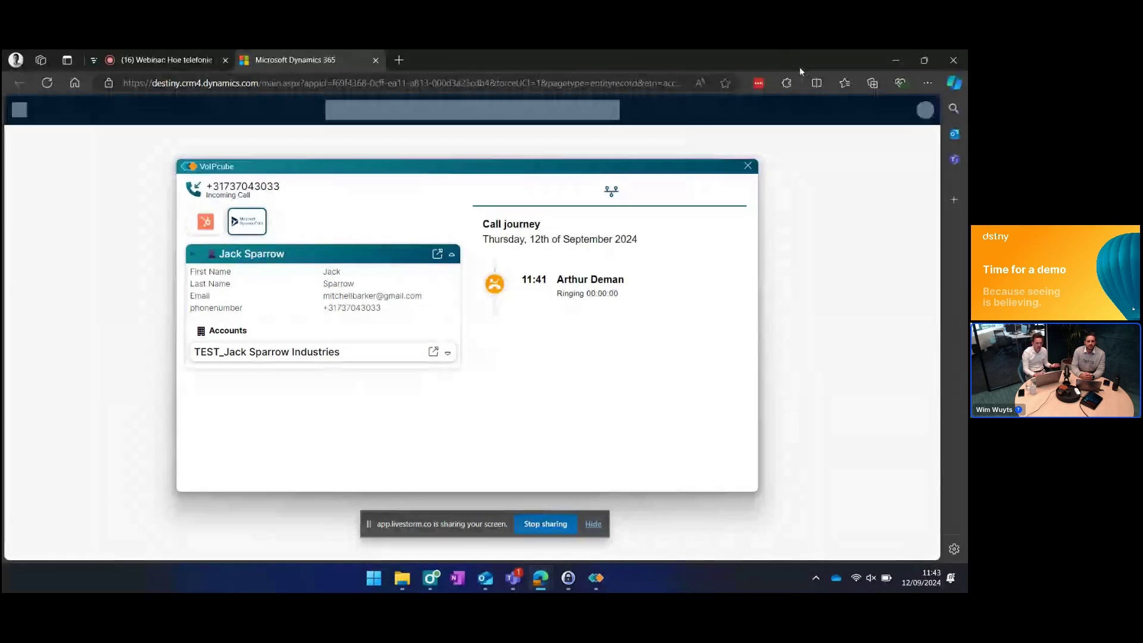
# Step: Bring back the caller's HubSpot contact in VoIPcube, activate its note field and view the call journey
pyautogui.click(205, 221)
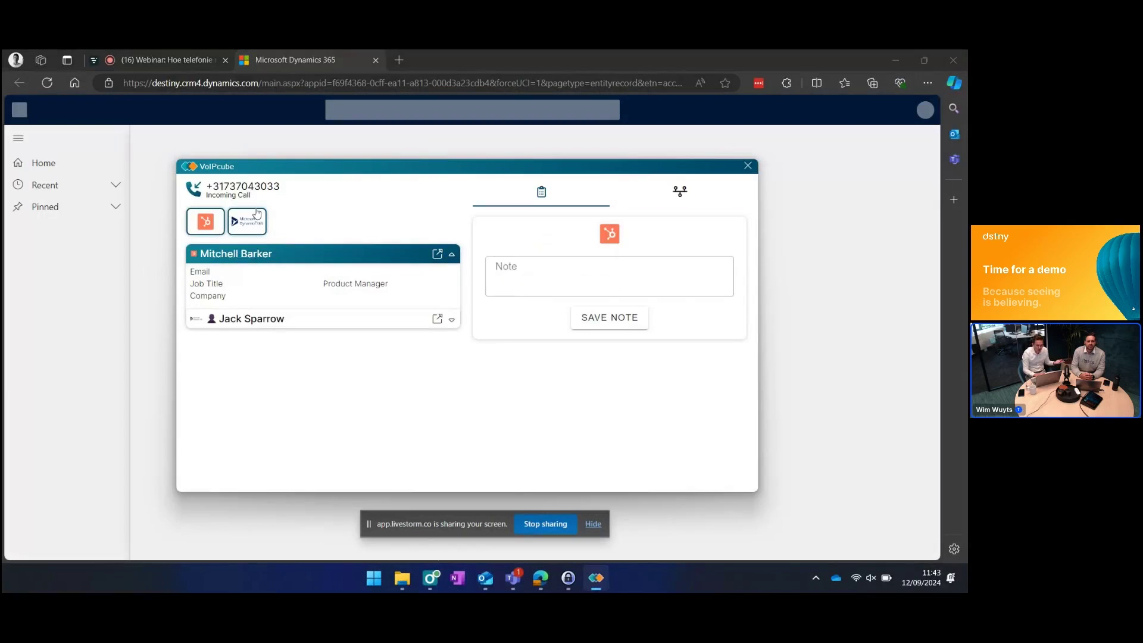
pyautogui.click(513, 283)
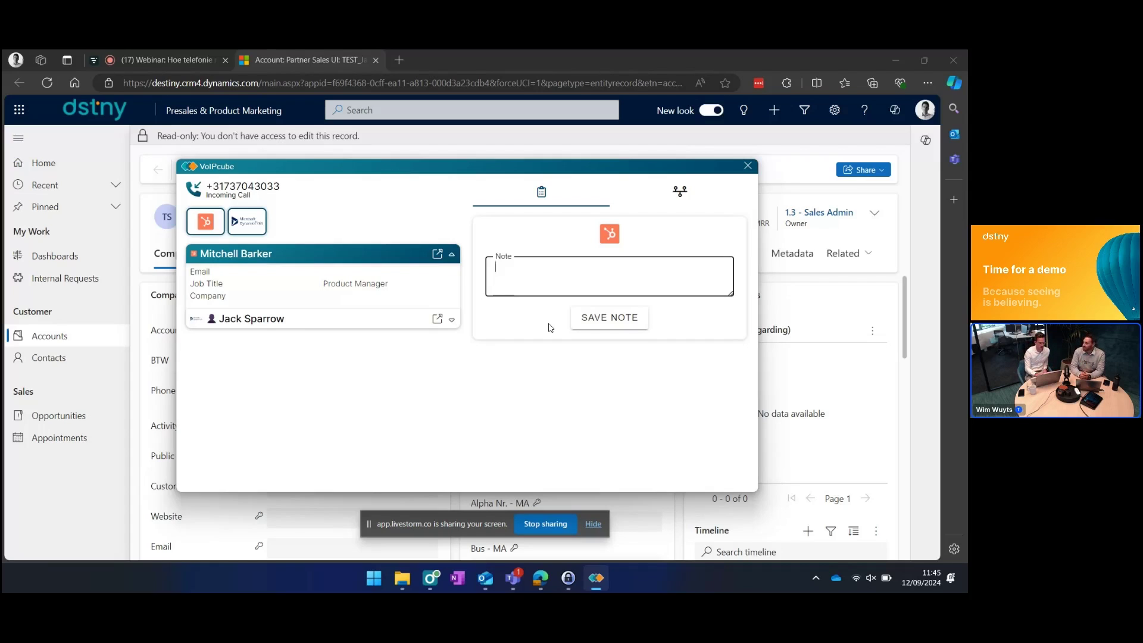
pyautogui.click(672, 195)
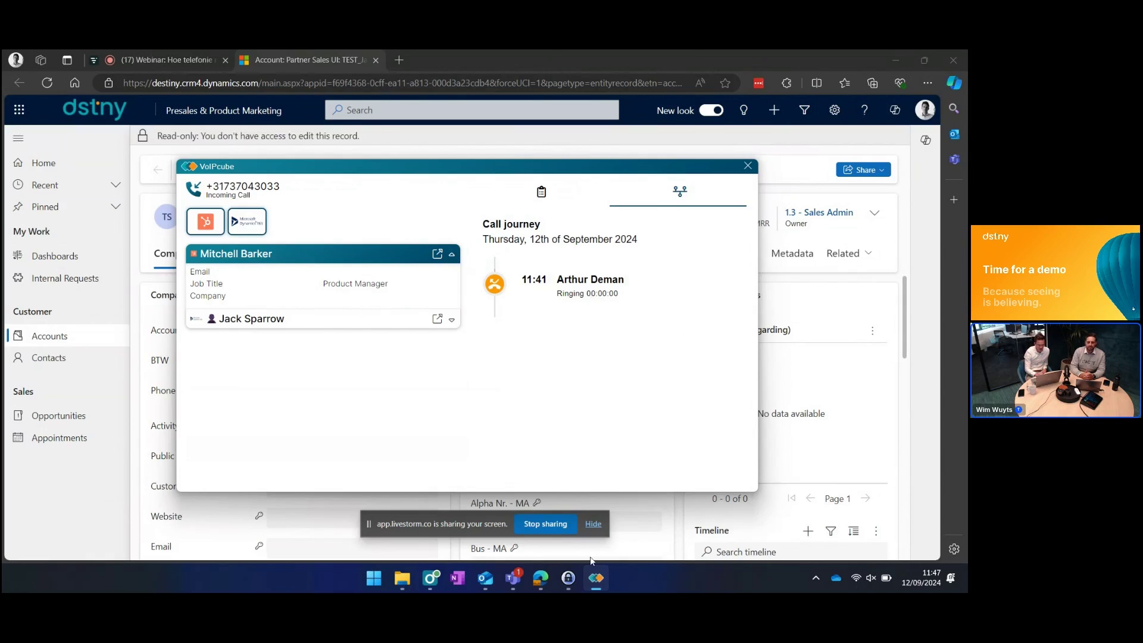
# Step: Switch to the InPrivate Edge window with the Dstny Add-ons page and close the VoIPcube call window
pyautogui.moveTo(540, 589)
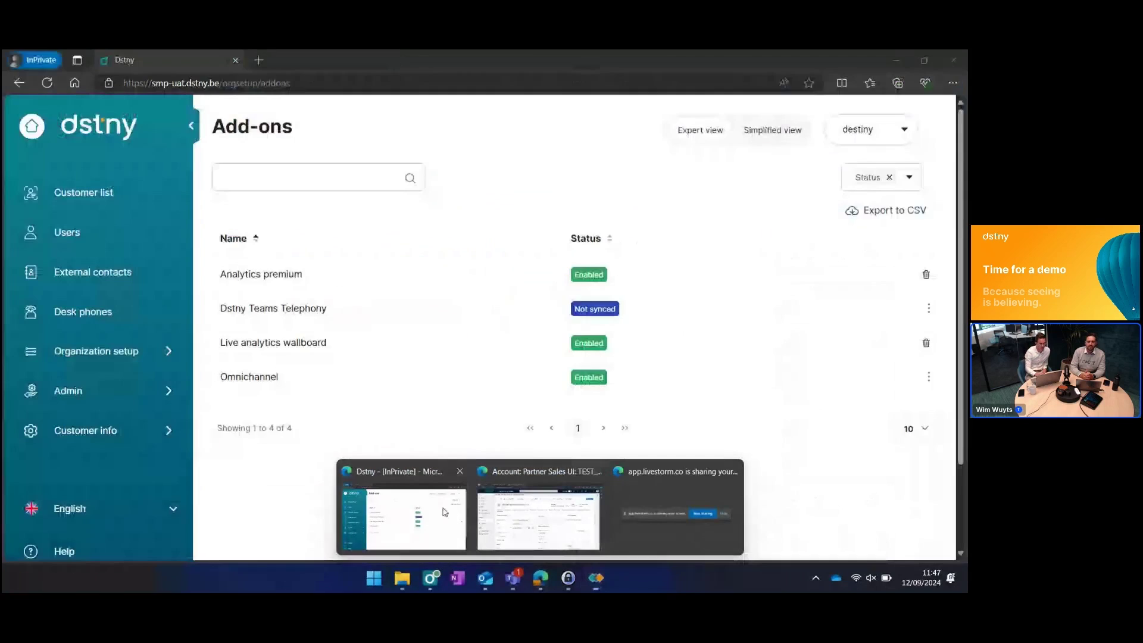
pyautogui.click(403, 514)
pyautogui.click(748, 166)
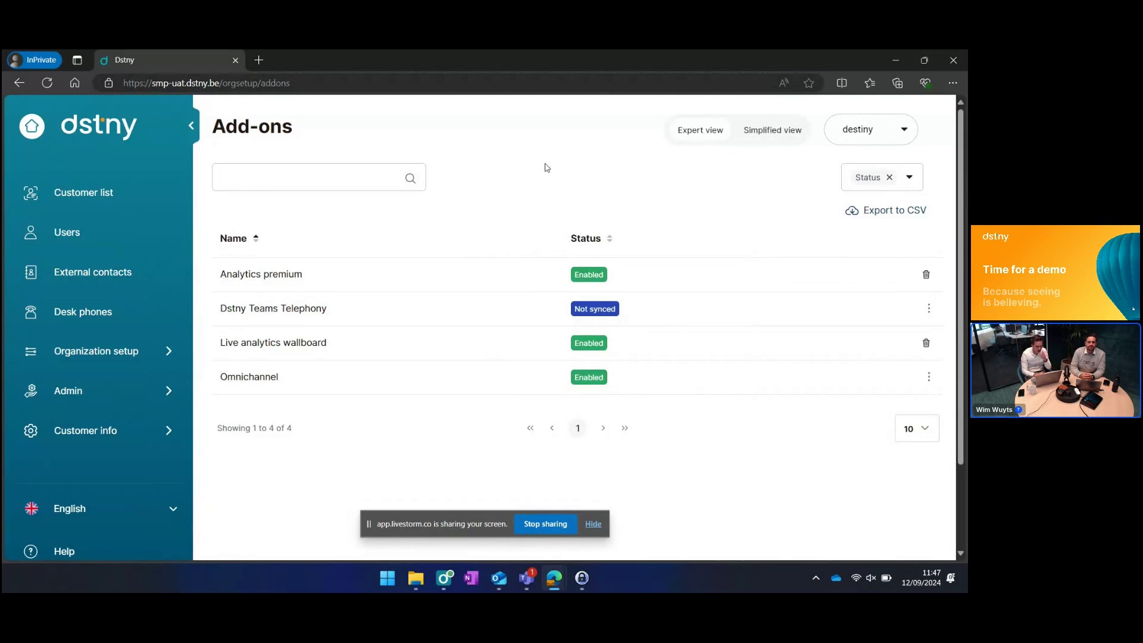
pyautogui.scroll(-1, 547, 168)
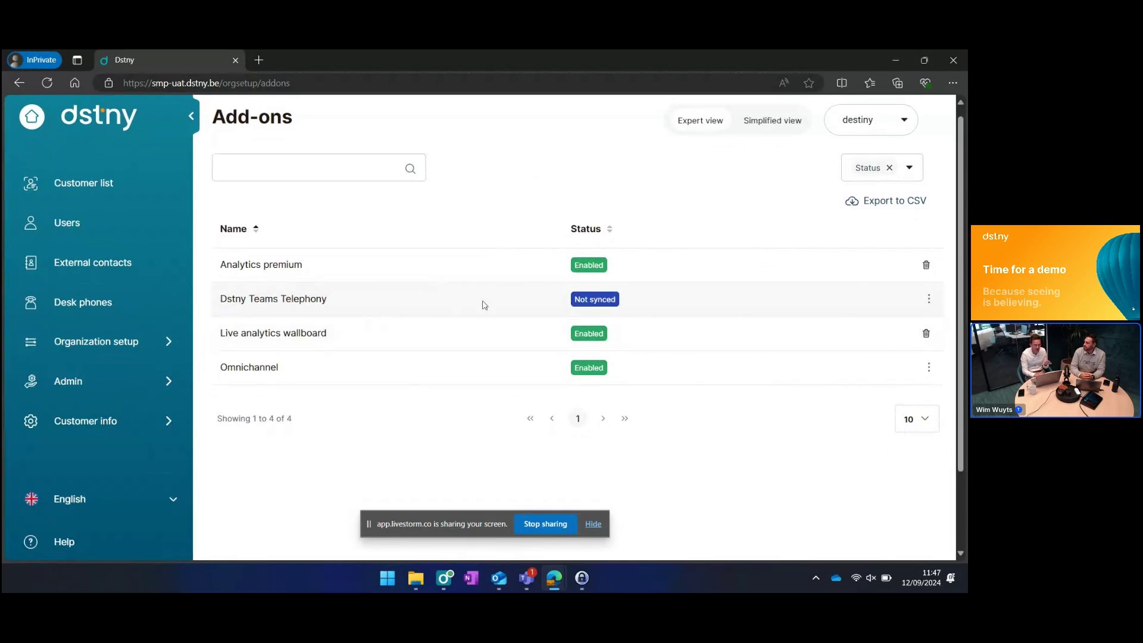
# Step: Open the configuration of the Dstny Teams Telephony add-on and advance from Teams admins to the Users stage
pyautogui.click(928, 303)
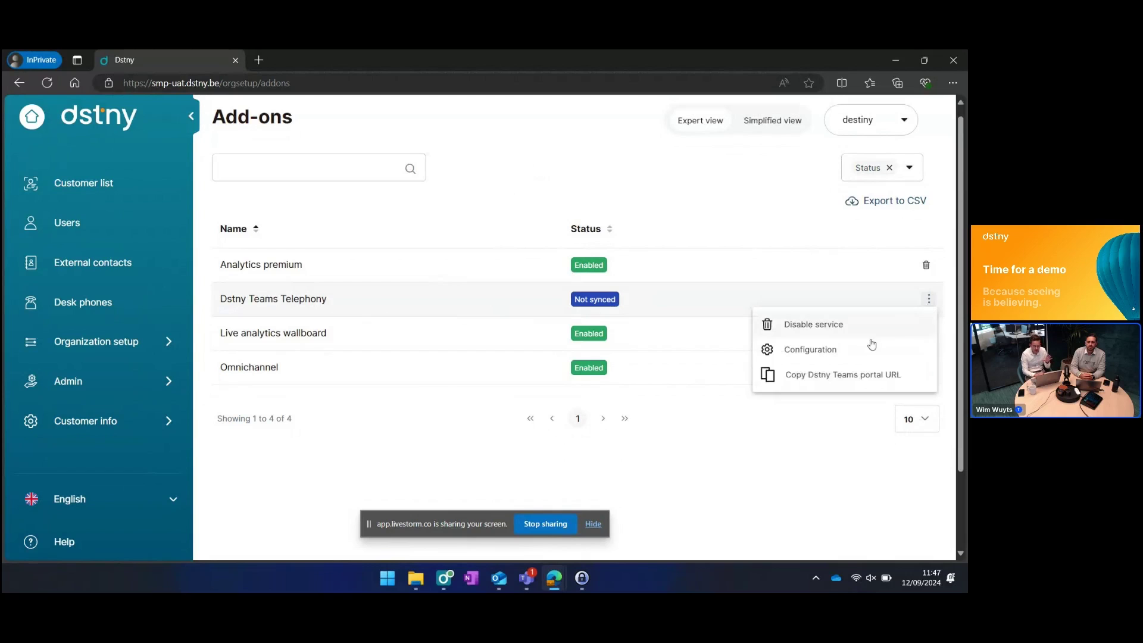
pyautogui.click(845, 357)
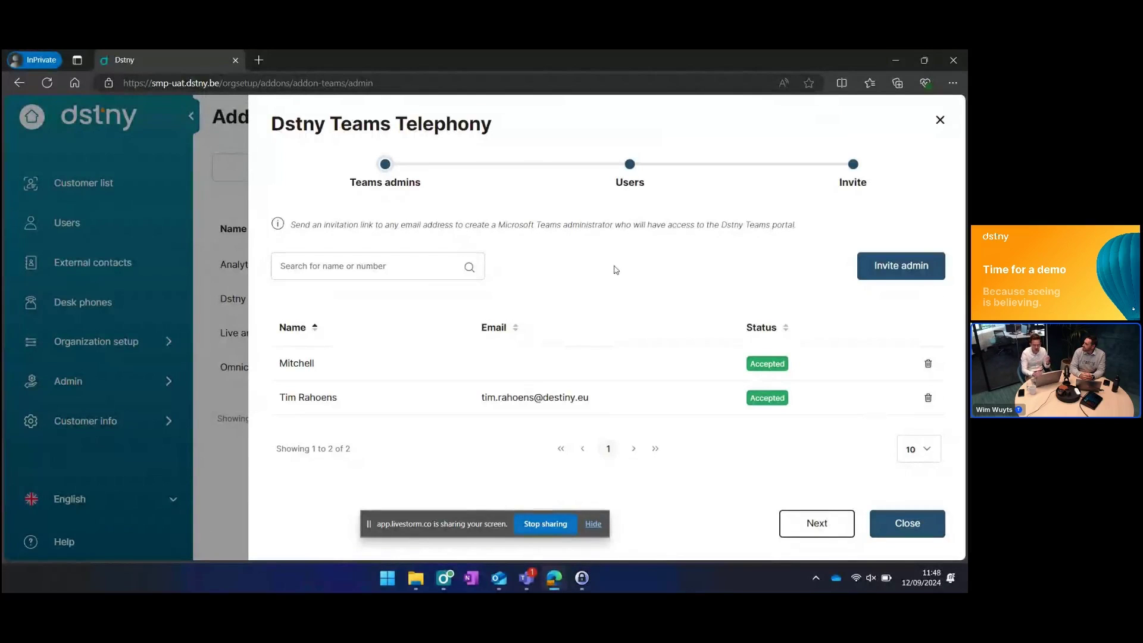
pyautogui.click(836, 534)
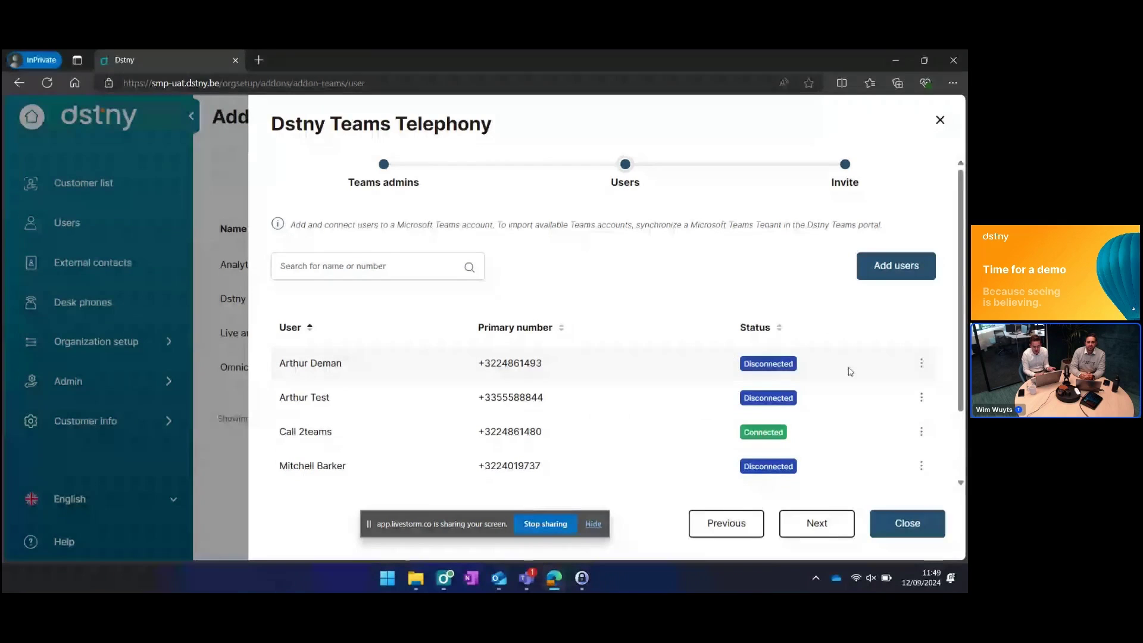
# Step: Browse the Teams accounts available for connecting the first listed user, cancel without saving and close the Dstny Teams Telephony configuration
pyautogui.click(920, 364)
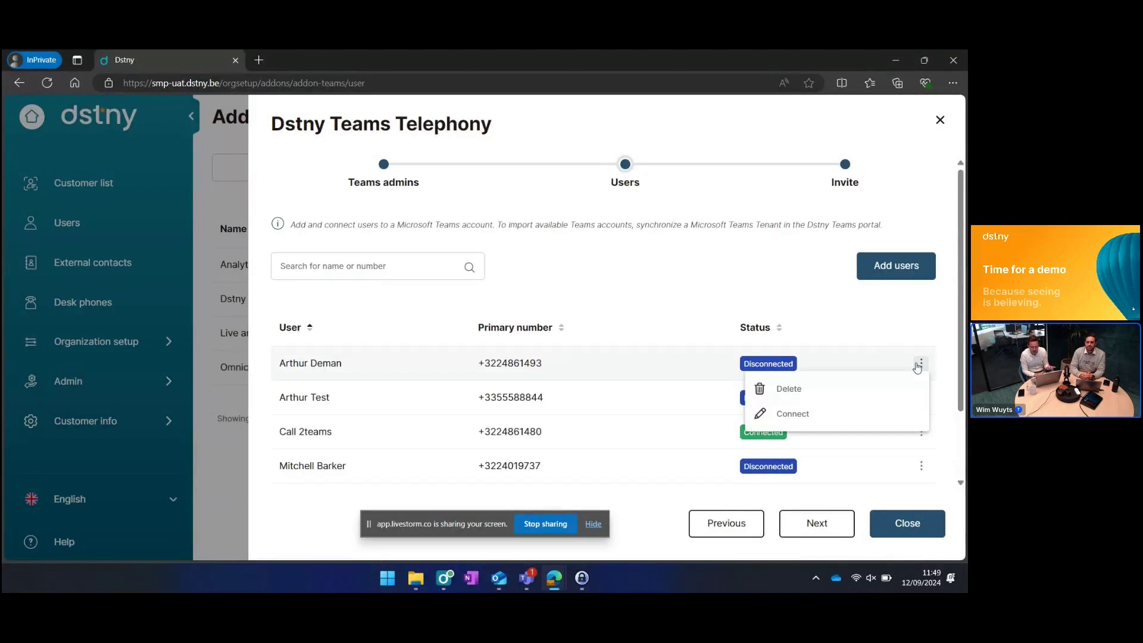
pyautogui.click(867, 416)
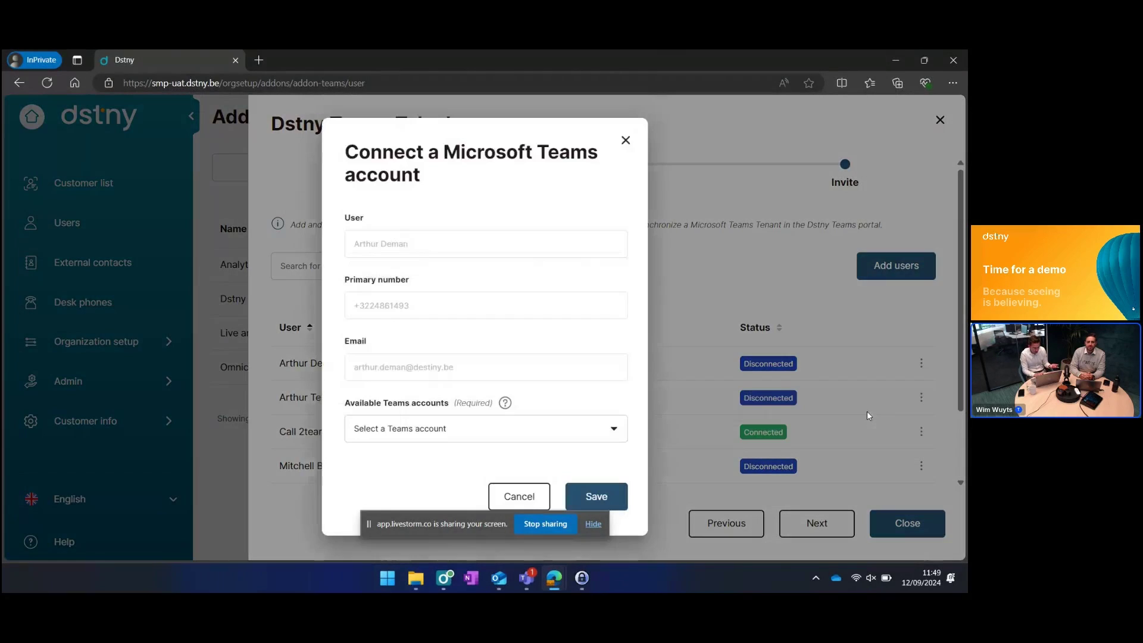
pyautogui.click(505, 438)
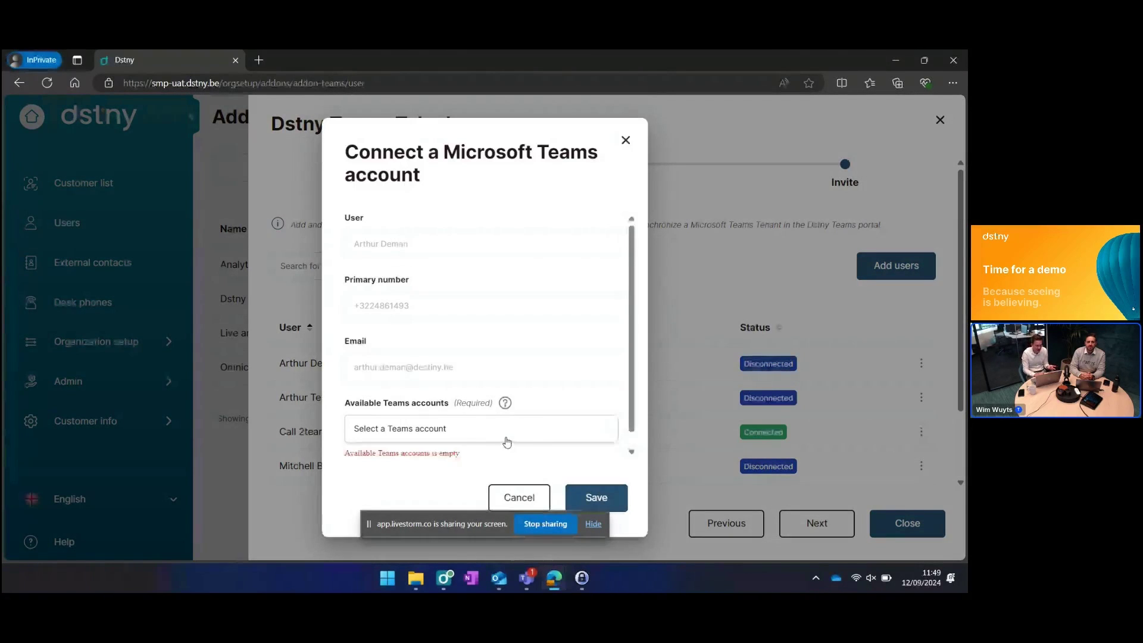
pyautogui.scroll(-1, 501, 388)
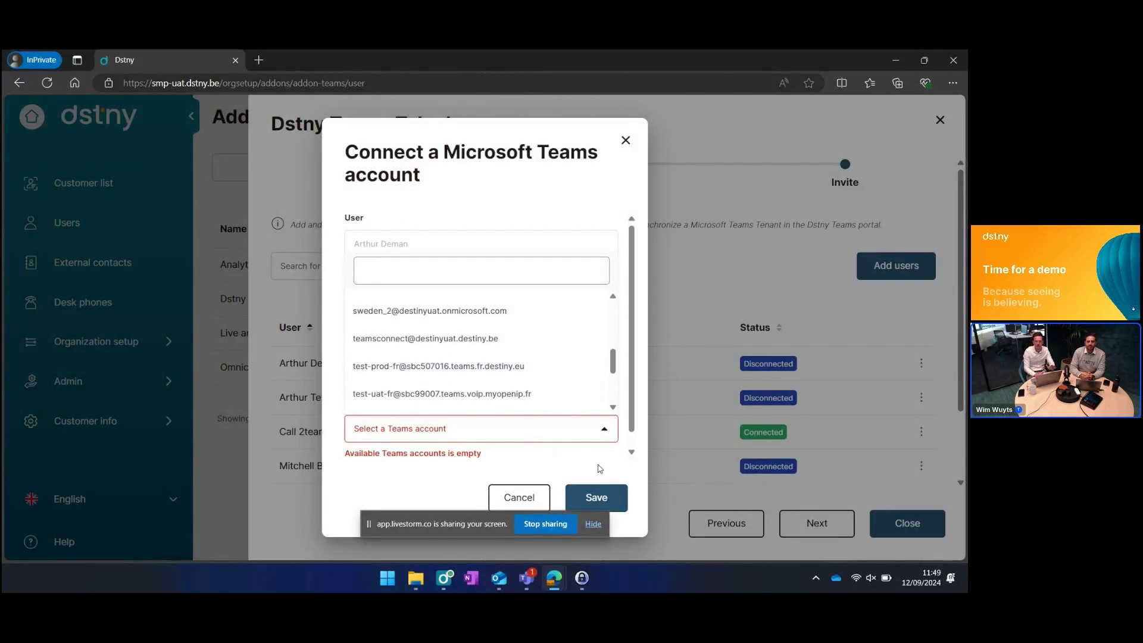
pyautogui.click(519, 497)
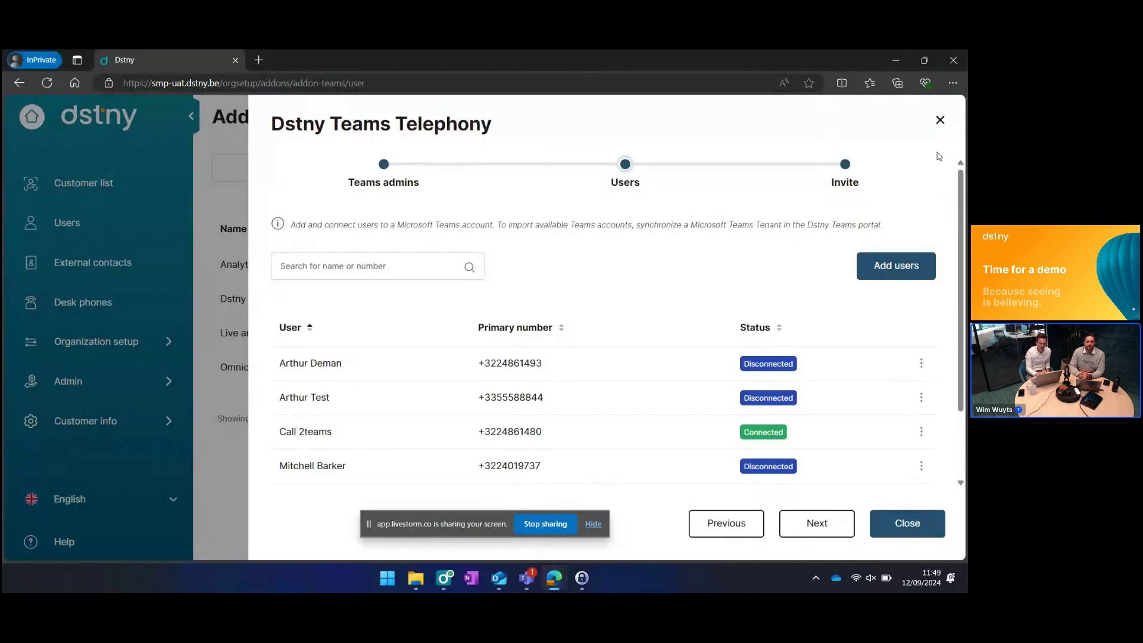
pyautogui.click(940, 120)
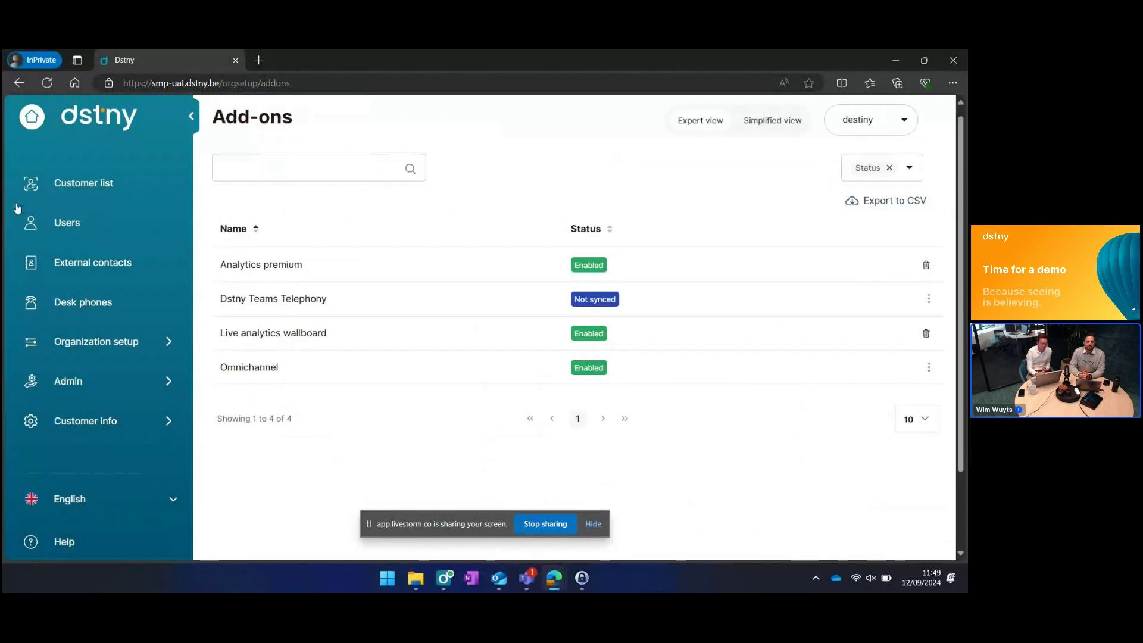
# Step: Go to the organization's user overview and open the third listed user for editing
pyautogui.click(114, 224)
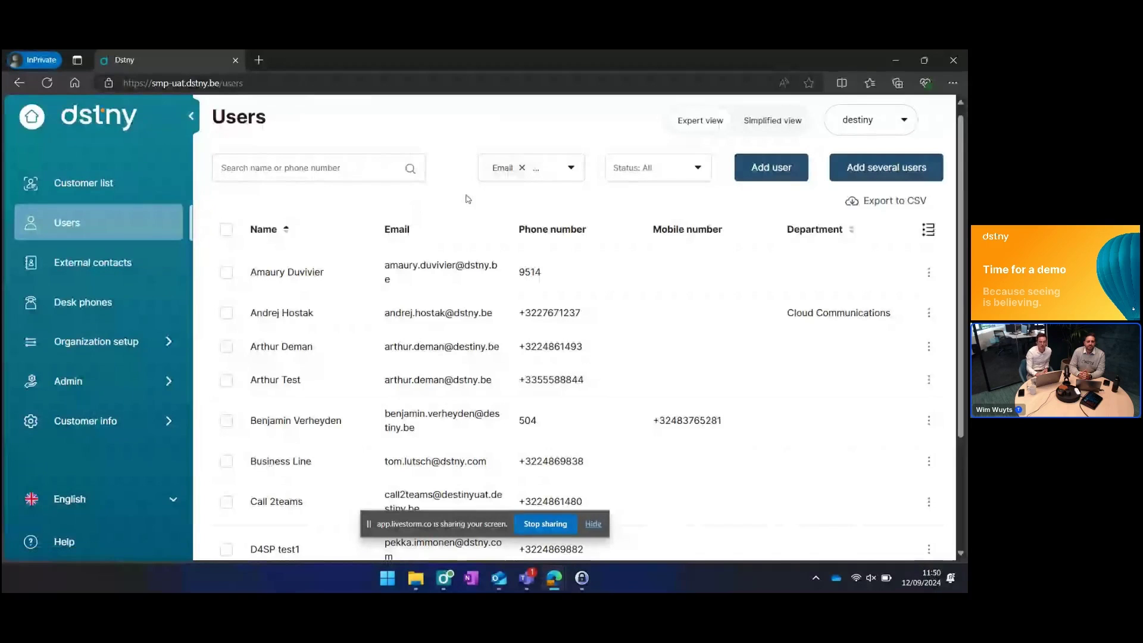
pyautogui.scroll(-1, 466, 202)
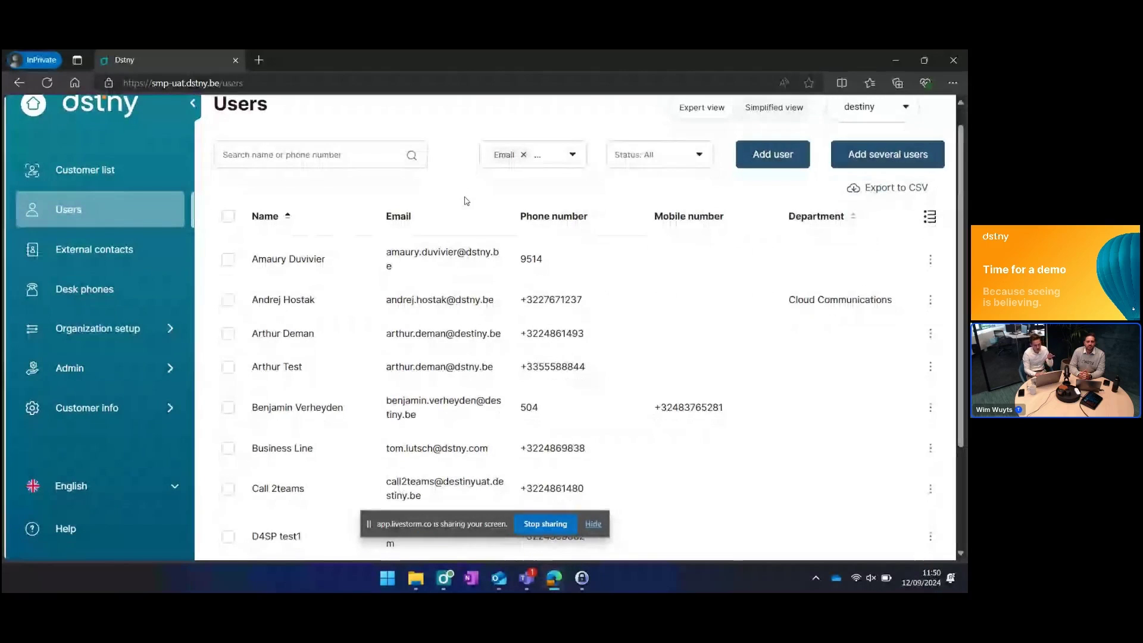
pyautogui.scroll(-1, 466, 201)
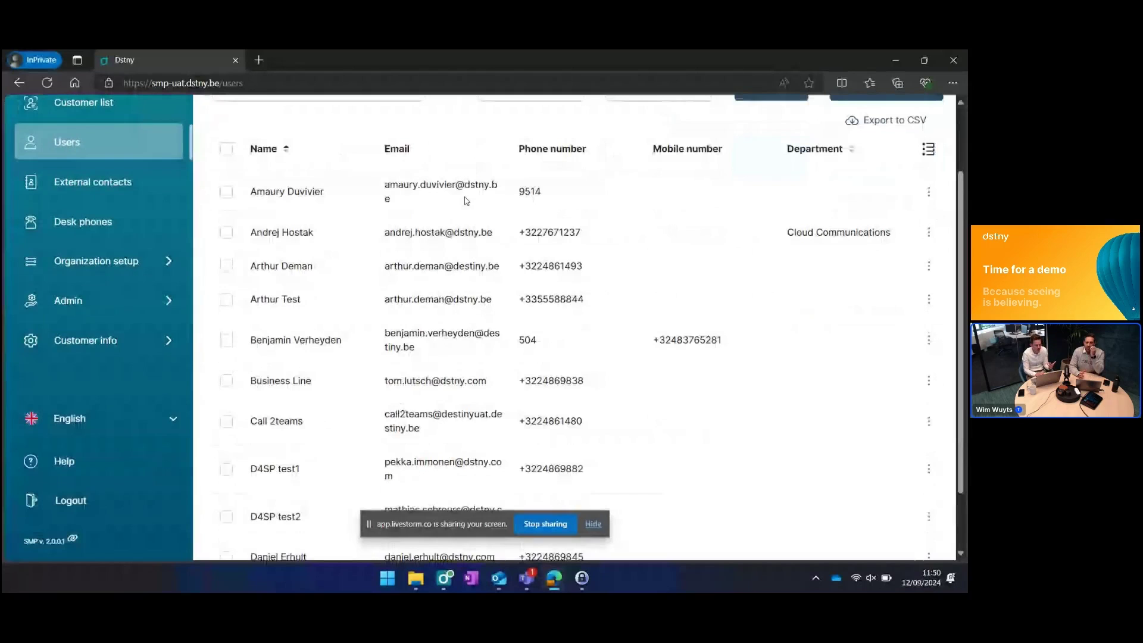
pyautogui.click(339, 274)
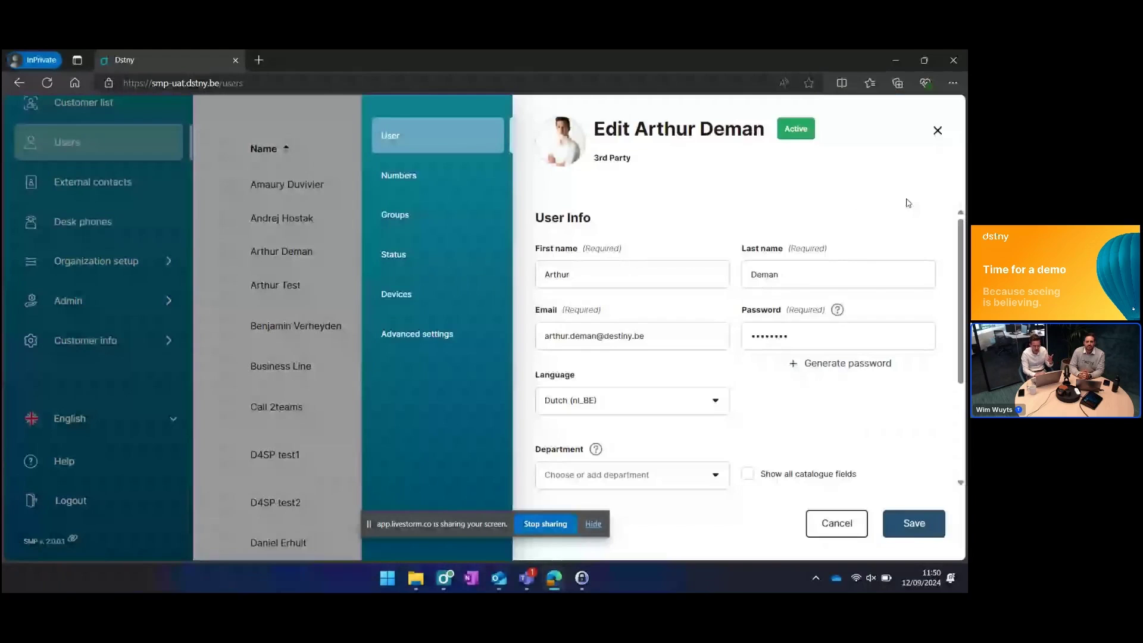
# Step: Review the opened user's number settings and group memberships
pyautogui.click(394, 174)
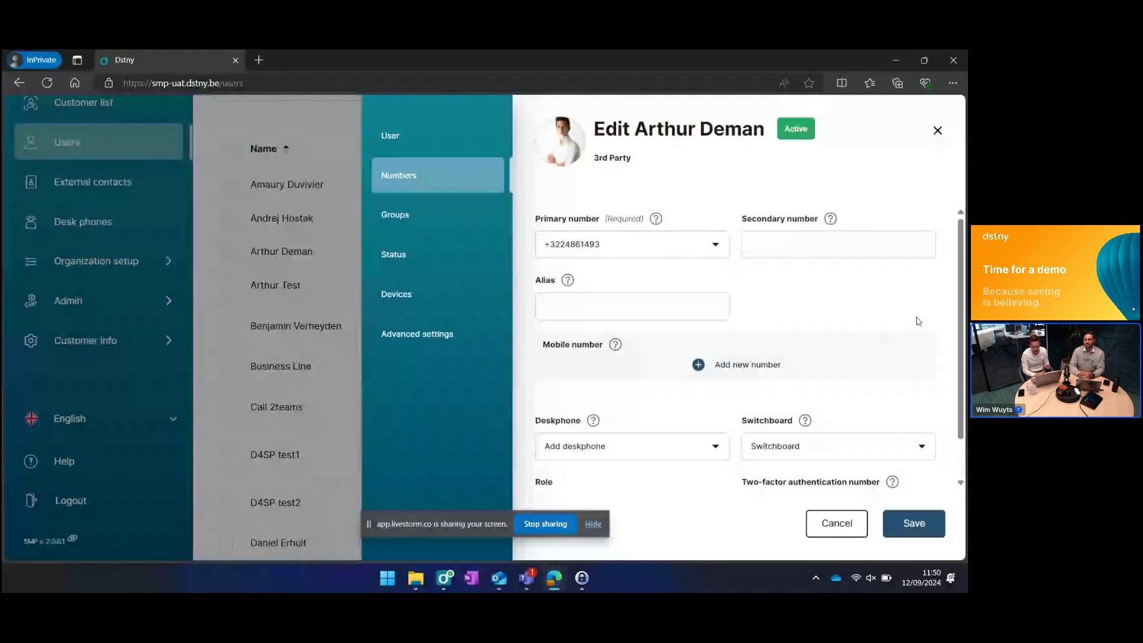
pyautogui.scroll(-2, 916, 321)
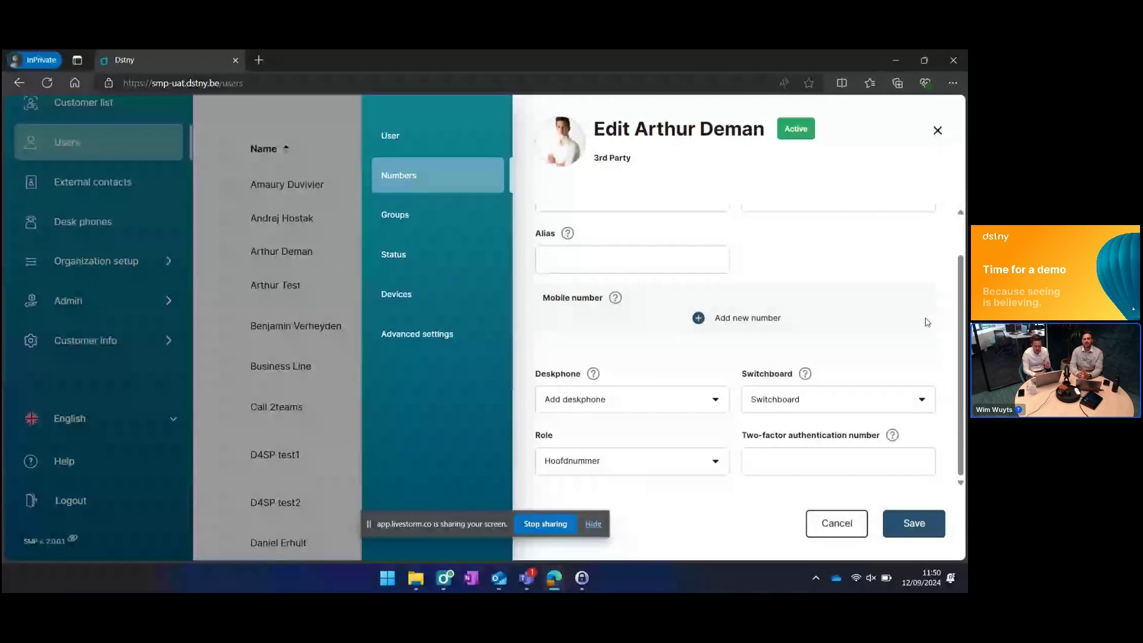
pyautogui.click(423, 220)
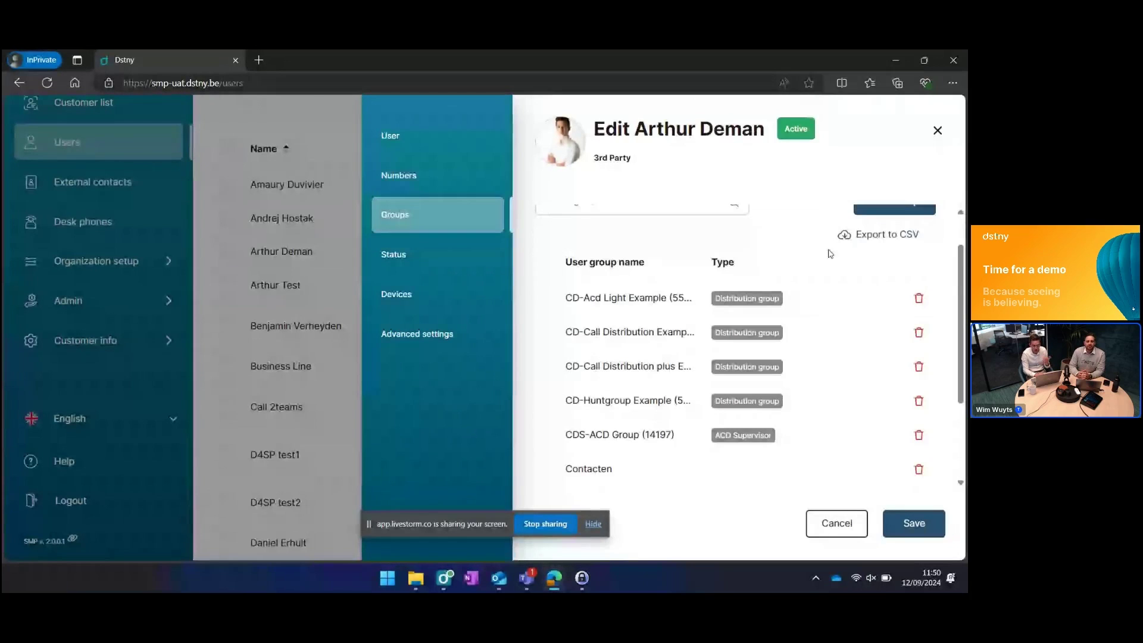
pyautogui.scroll(-3, 681, 377)
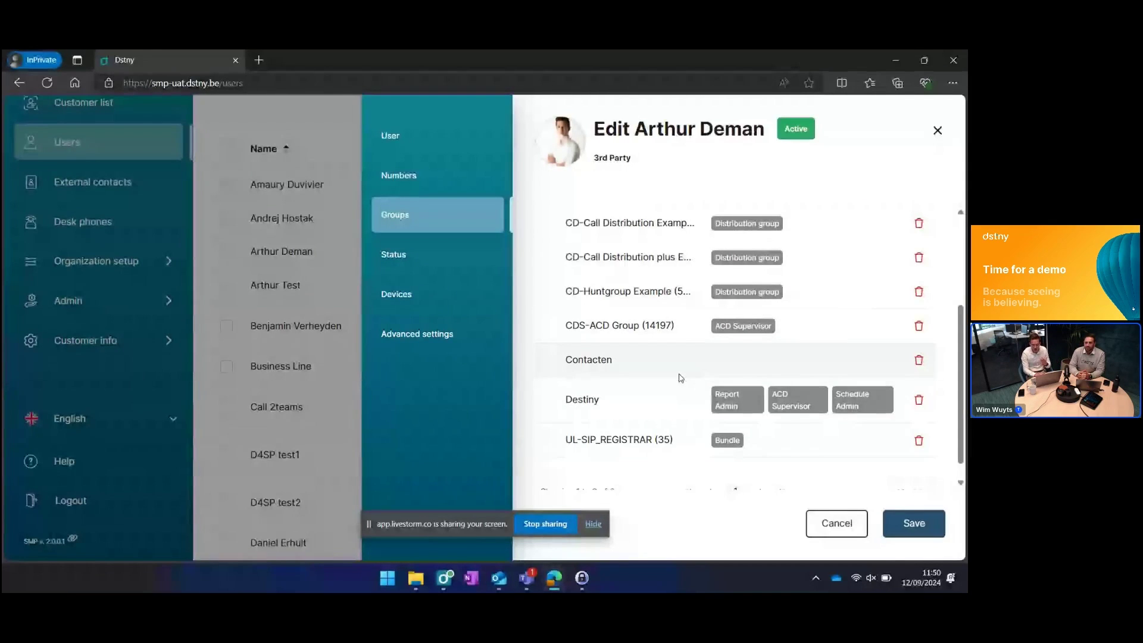
pyautogui.scroll(-1, 681, 378)
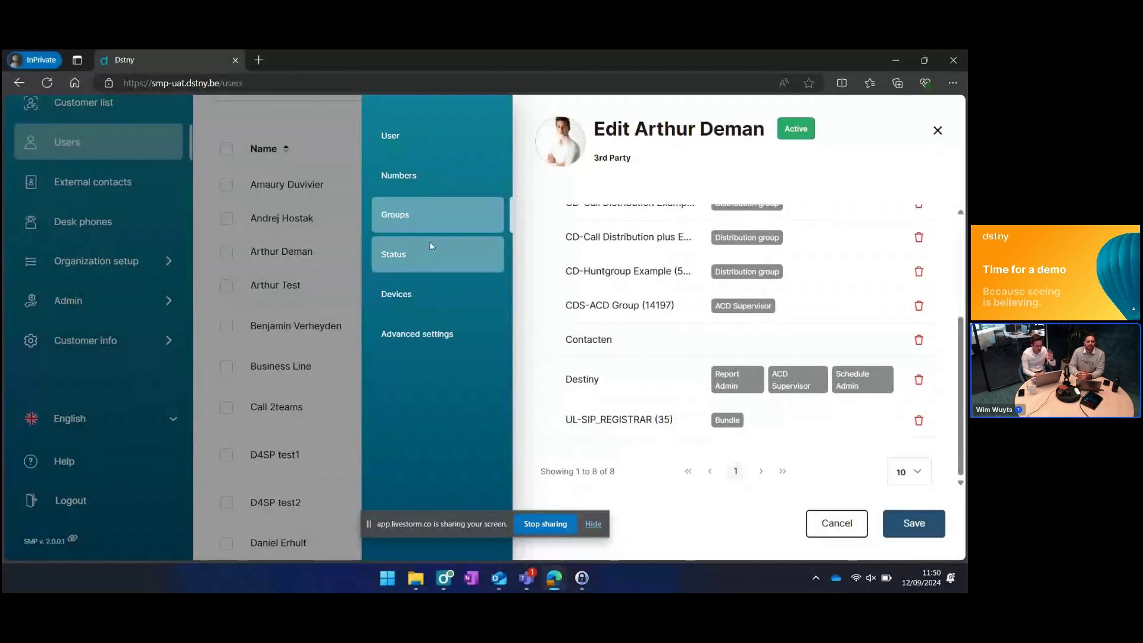
# Step: Check the user's 3rd Party device entries and close the user editor without saving
pyautogui.click(411, 290)
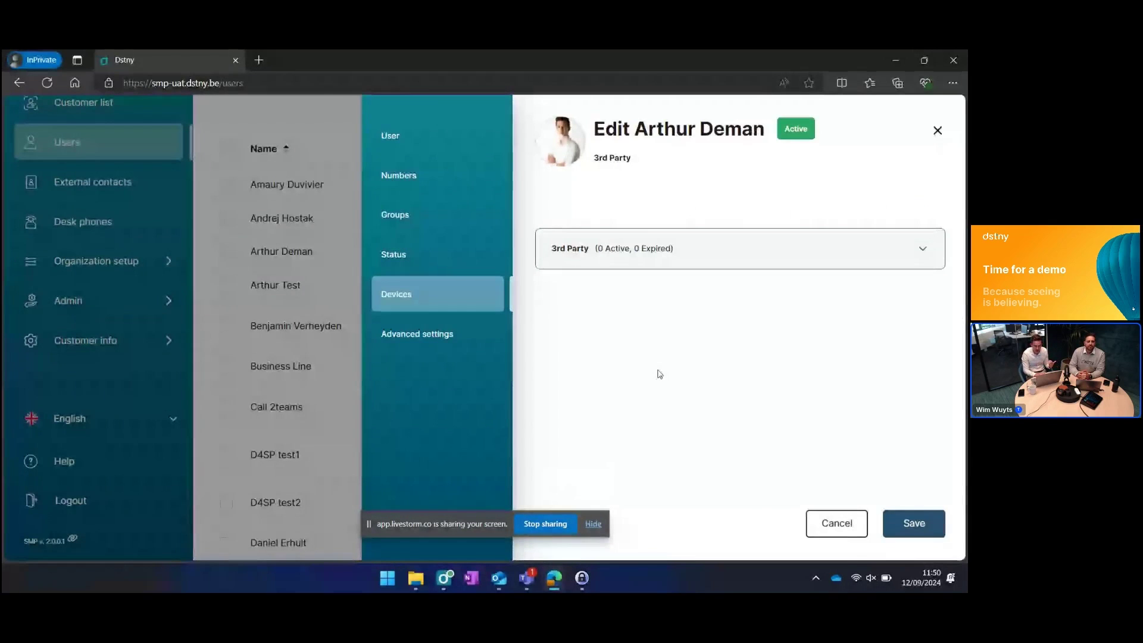
pyautogui.click(912, 264)
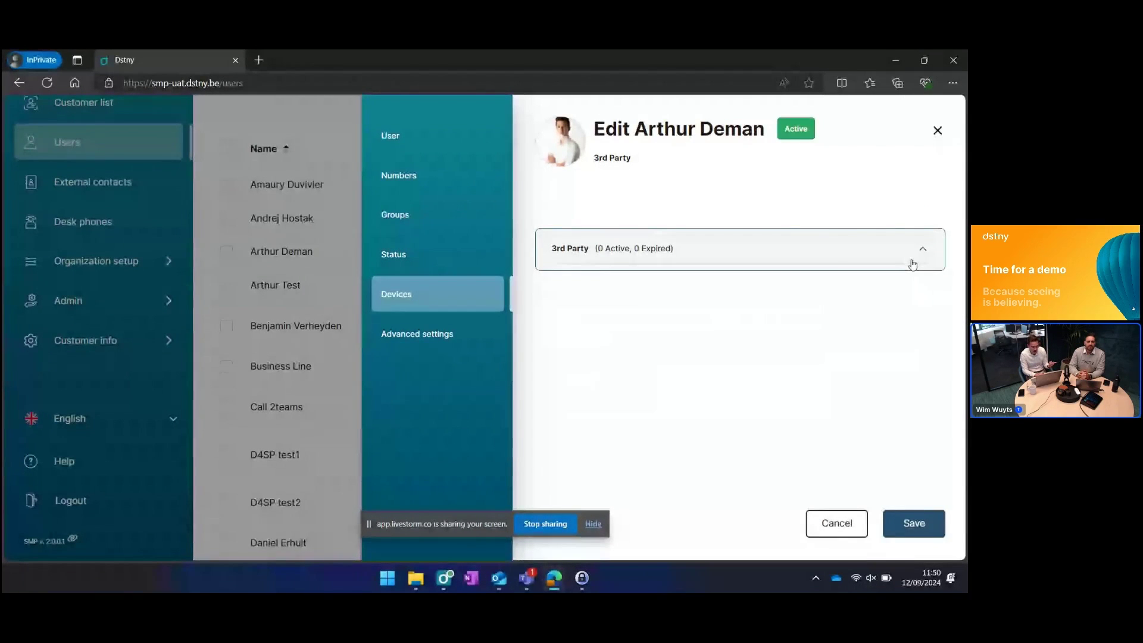
pyautogui.click(911, 264)
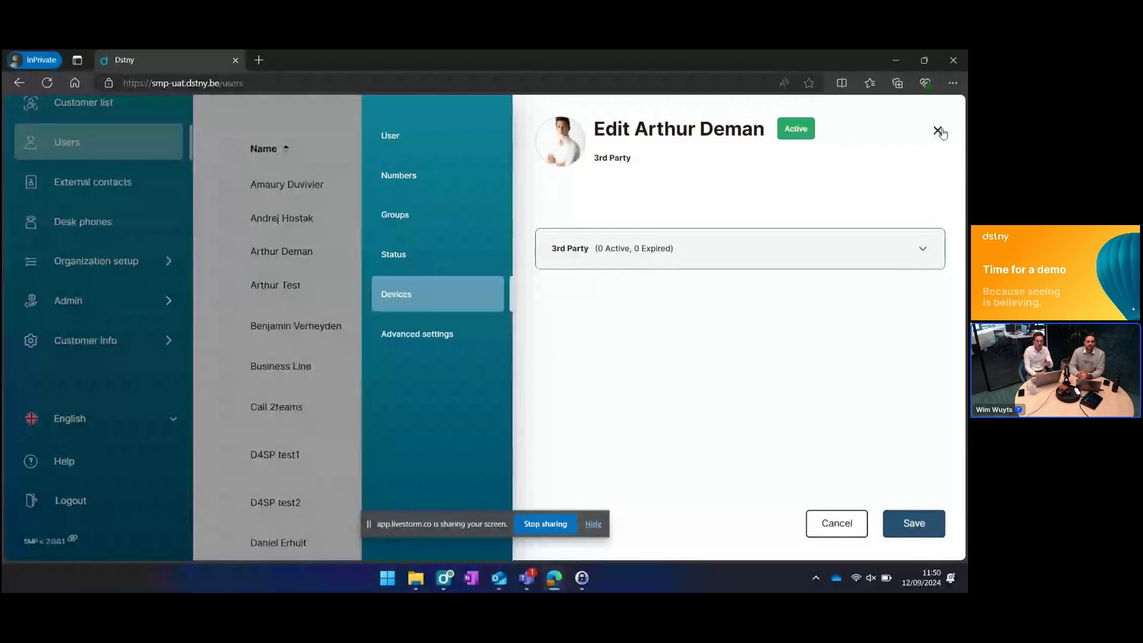
pyautogui.click(944, 132)
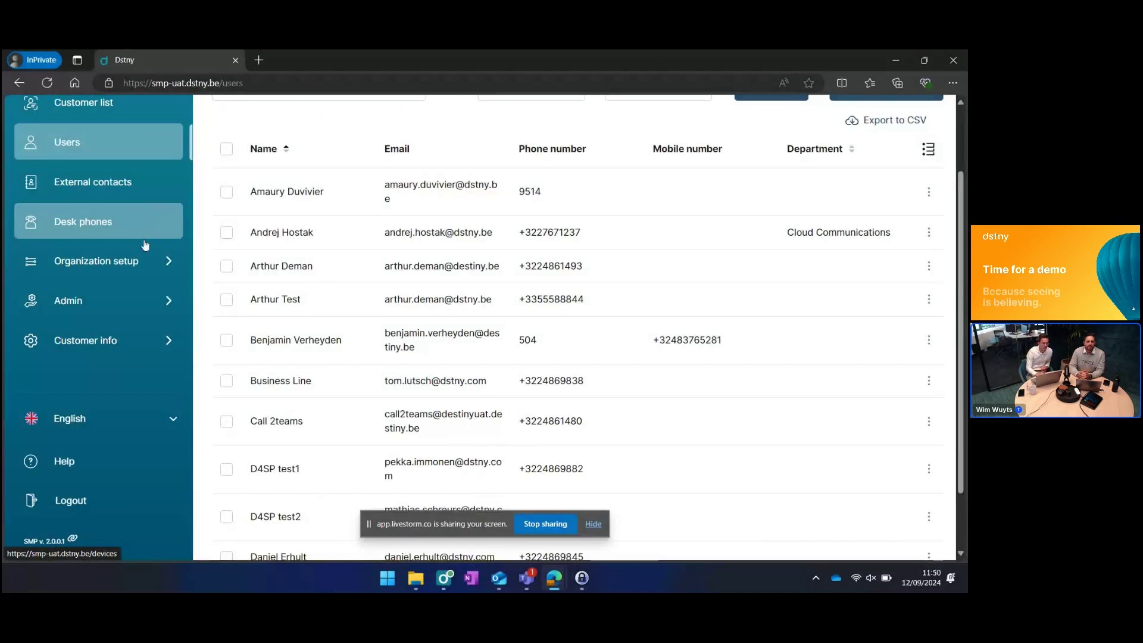
# Step: Show the call distribution groups in the organization setup and search them for "dest"
pyautogui.scroll(1, 118, 227)
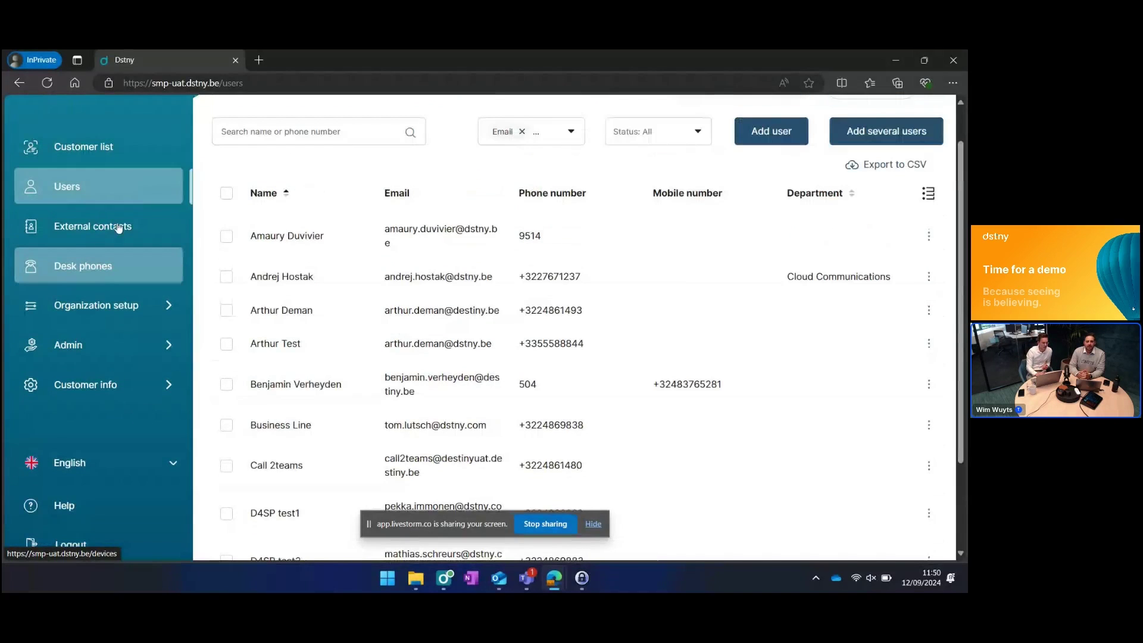
pyautogui.scroll(1, 119, 228)
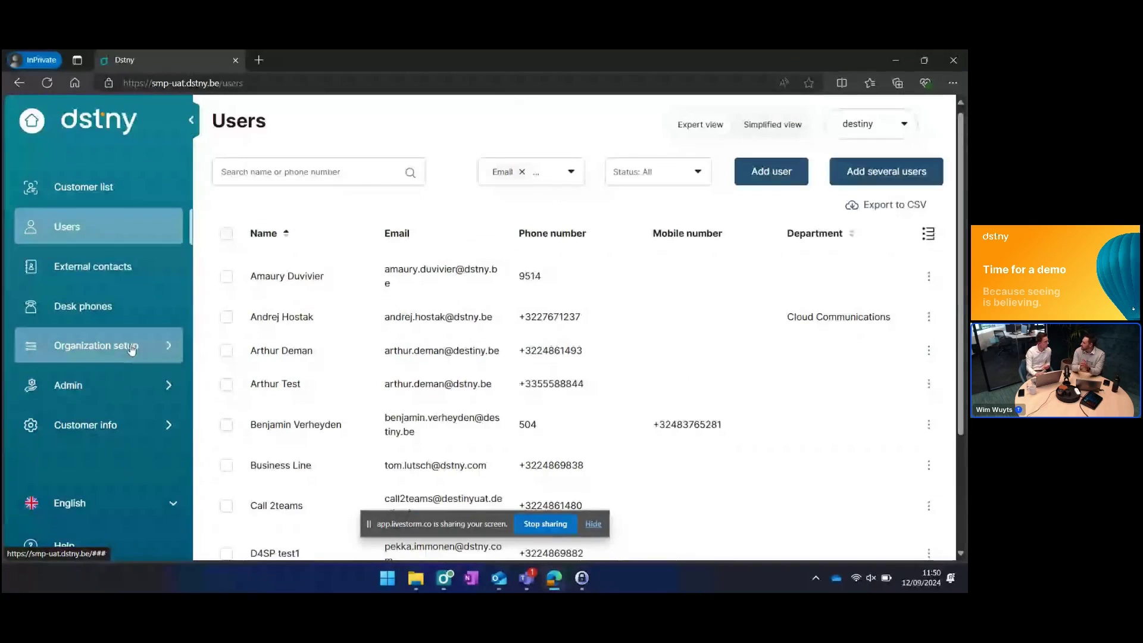
pyautogui.click(131, 350)
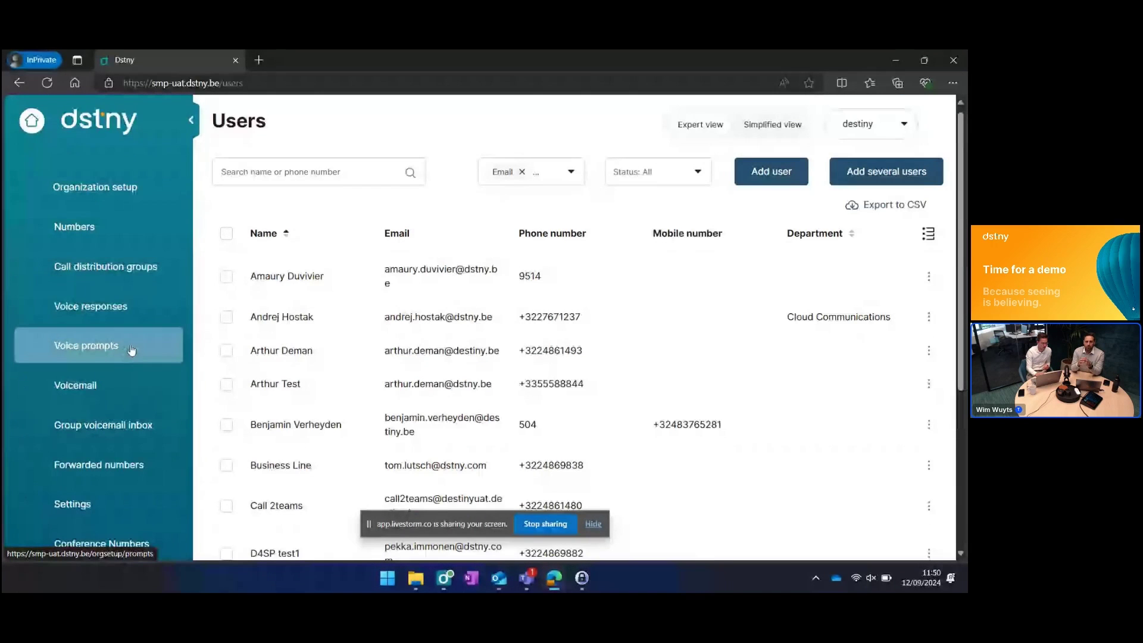
pyautogui.click(127, 270)
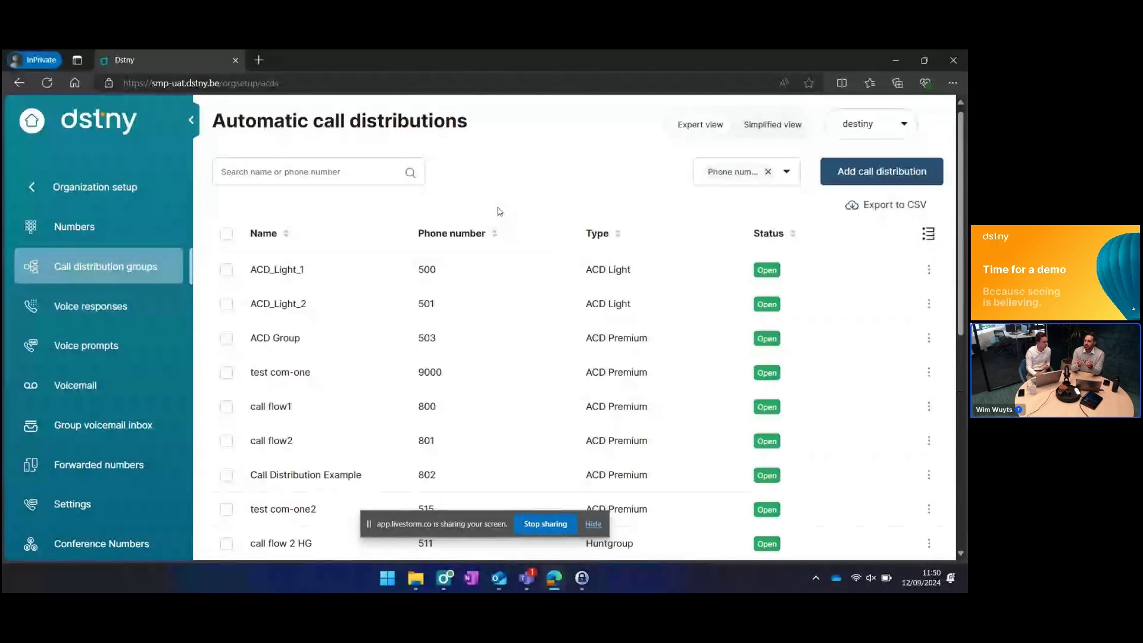
pyautogui.click(287, 178)
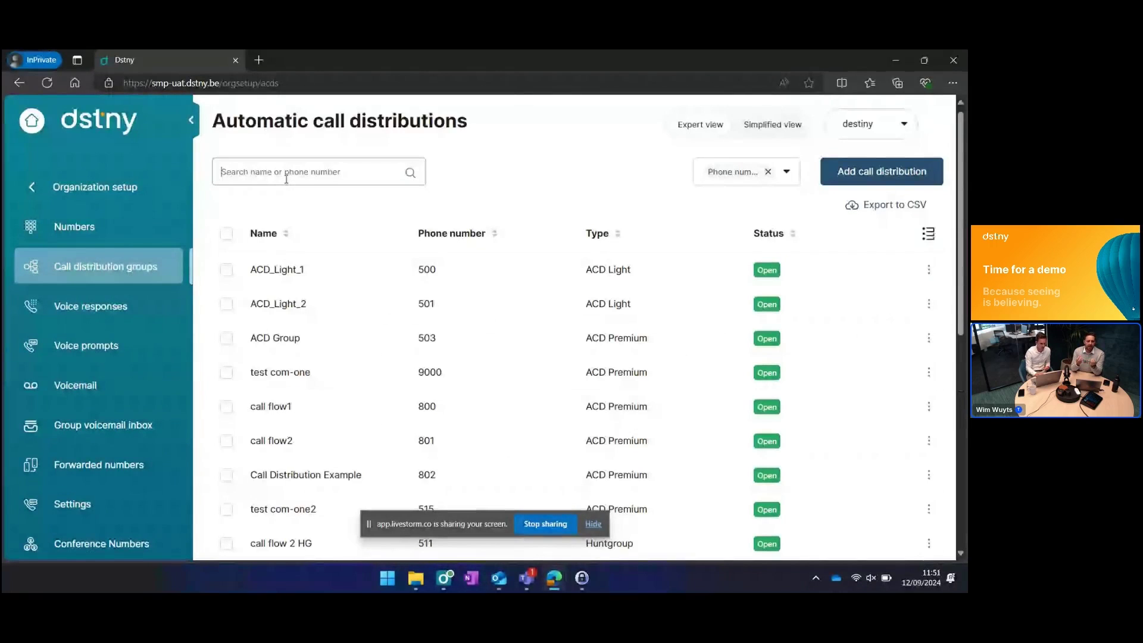
pyautogui.write('dest')
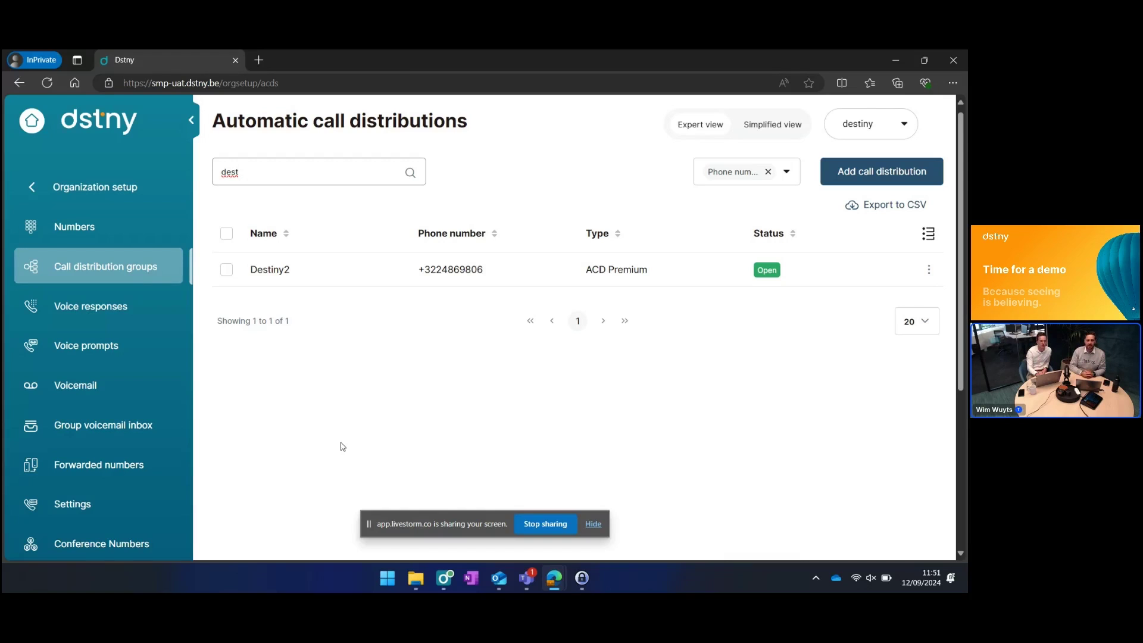
# Step: Open the Destiny2 call distribution and examine its week schedule and deviating entries
pyautogui.click(334, 273)
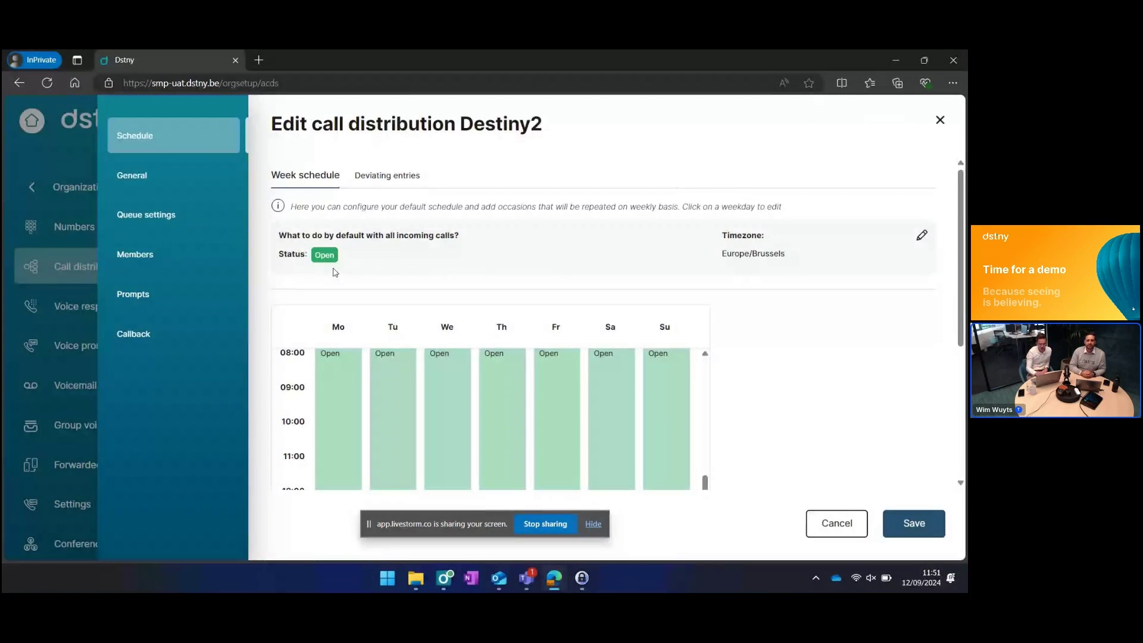
pyautogui.scroll(-2, 774, 310)
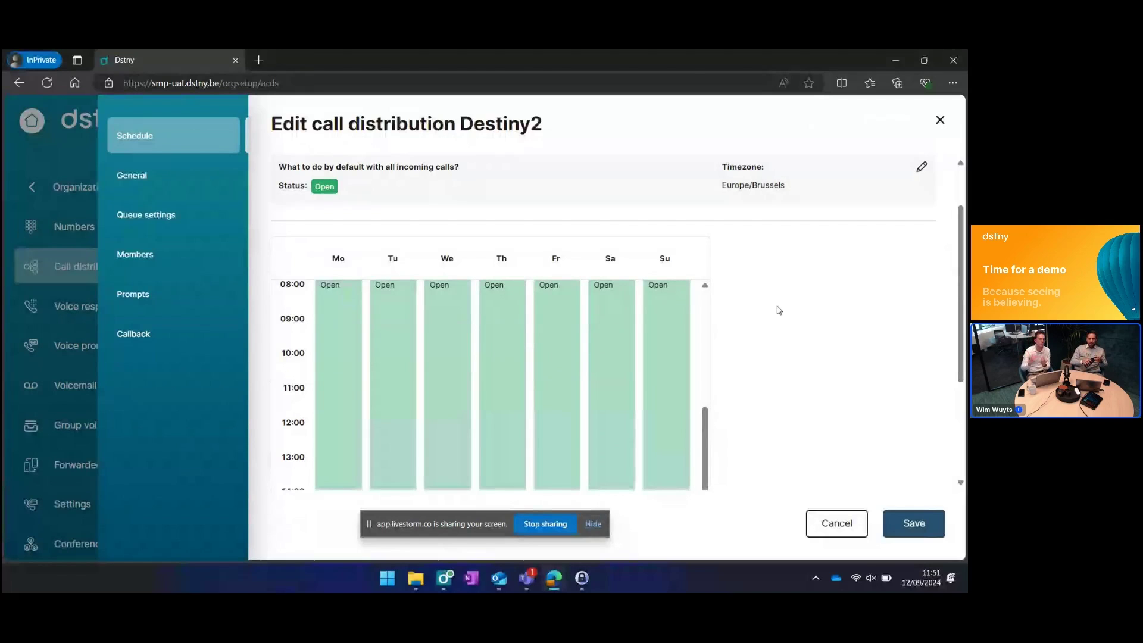
pyautogui.scroll(-5, 779, 310)
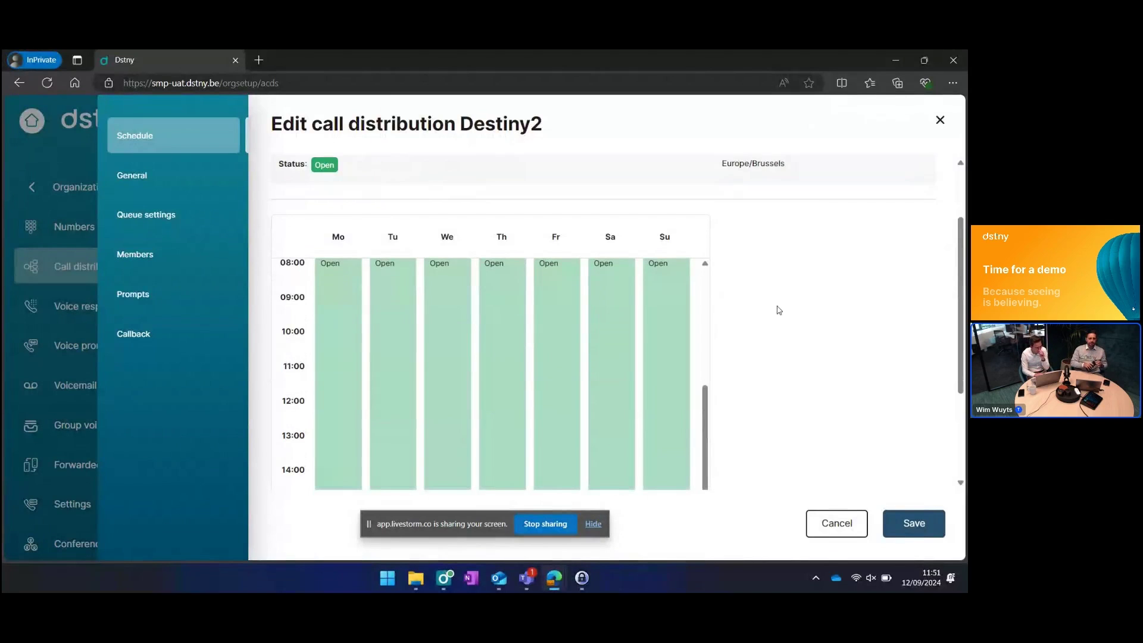
pyautogui.scroll(5, 587, 237)
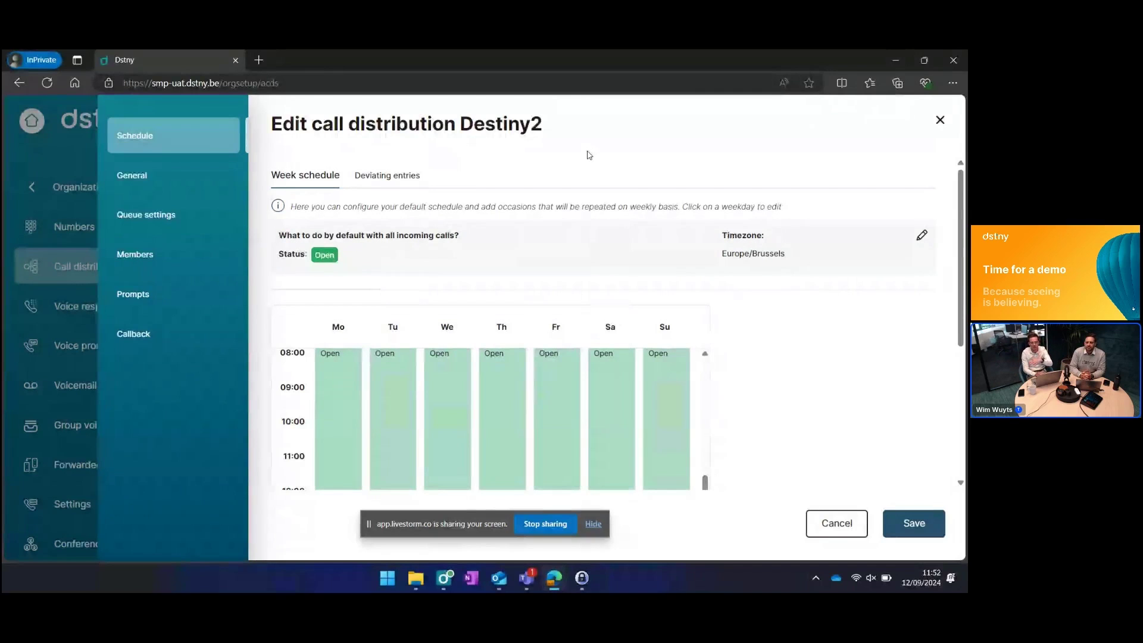
pyautogui.click(393, 177)
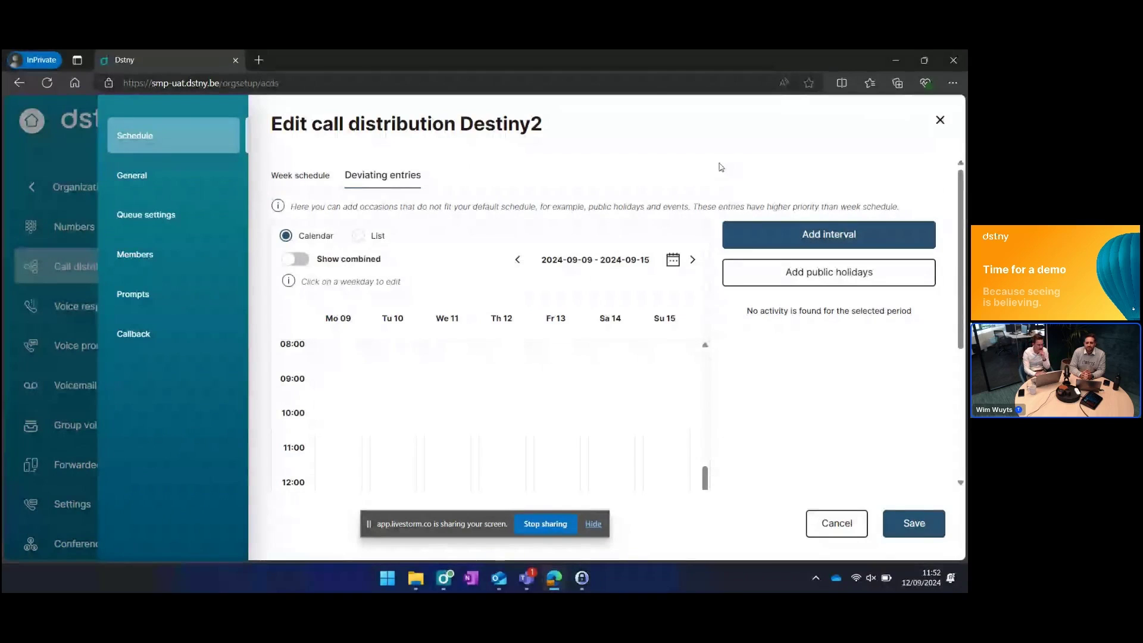
# Step: Review Destiny2's queue settings, from wait time and forwarding while in queue to the overflow rules for arriving calls
pyautogui.click(181, 218)
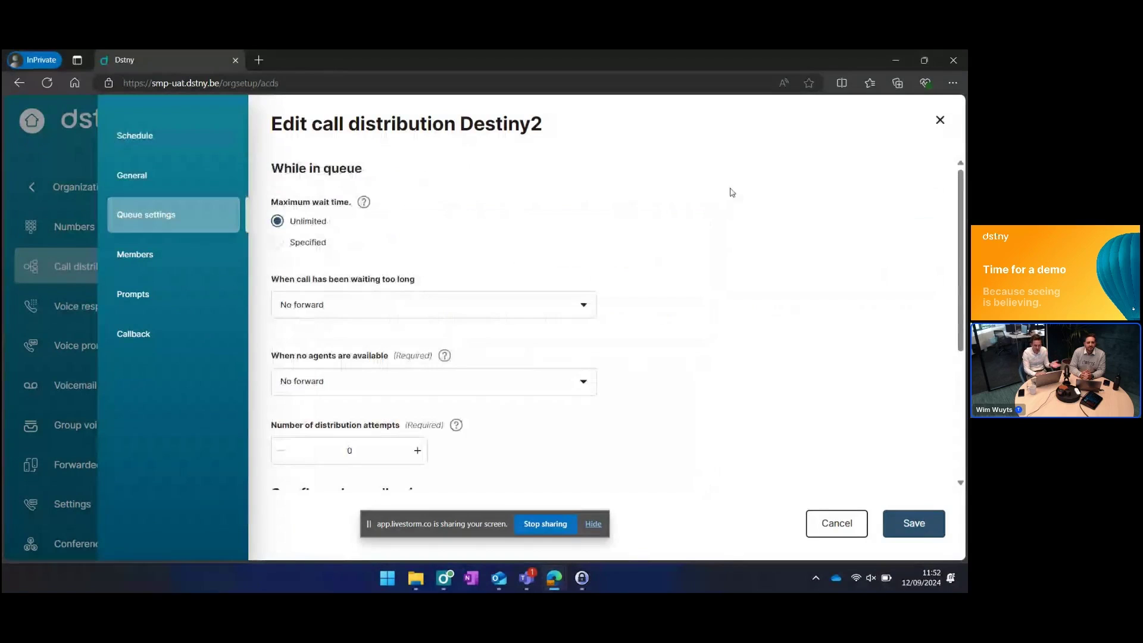
pyautogui.scroll(-1, 731, 192)
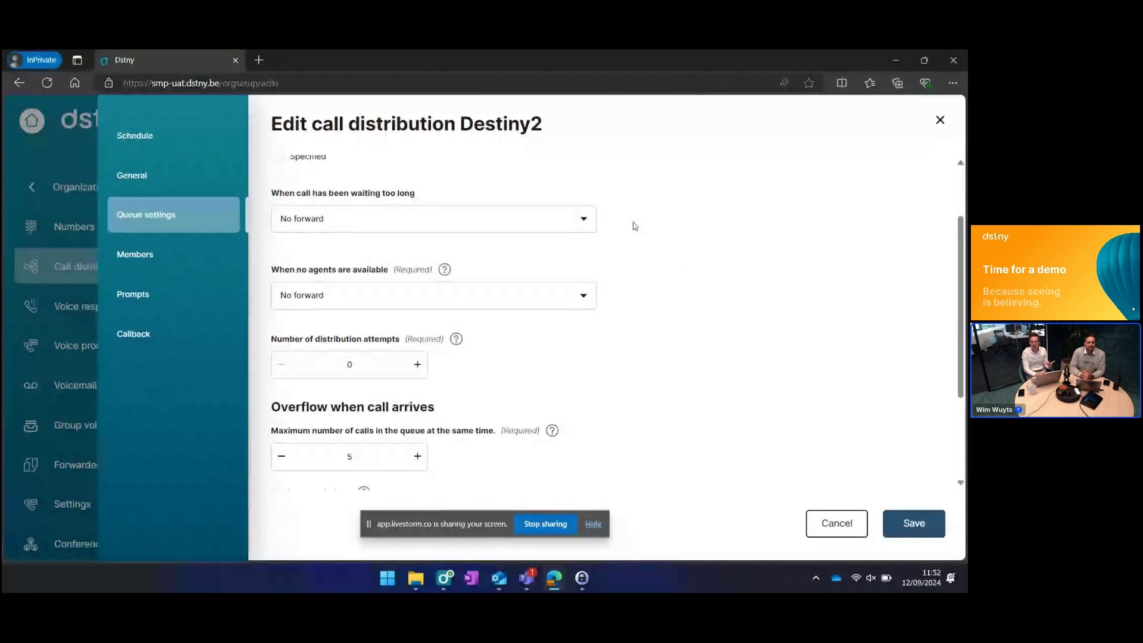
pyautogui.scroll(1, 634, 226)
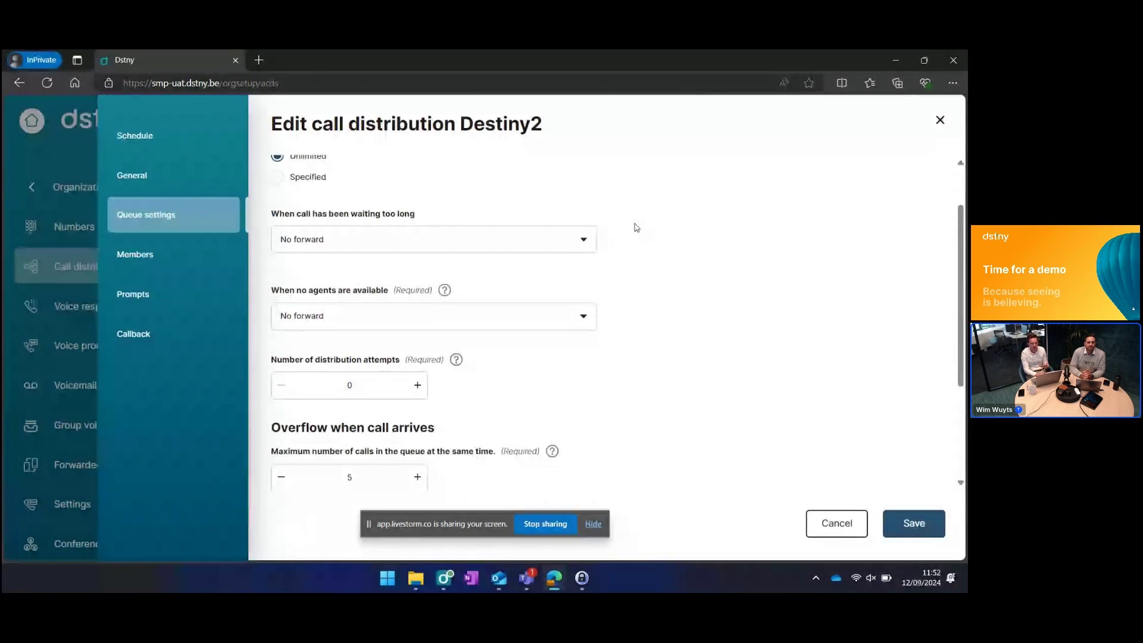
pyautogui.scroll(-1, 635, 227)
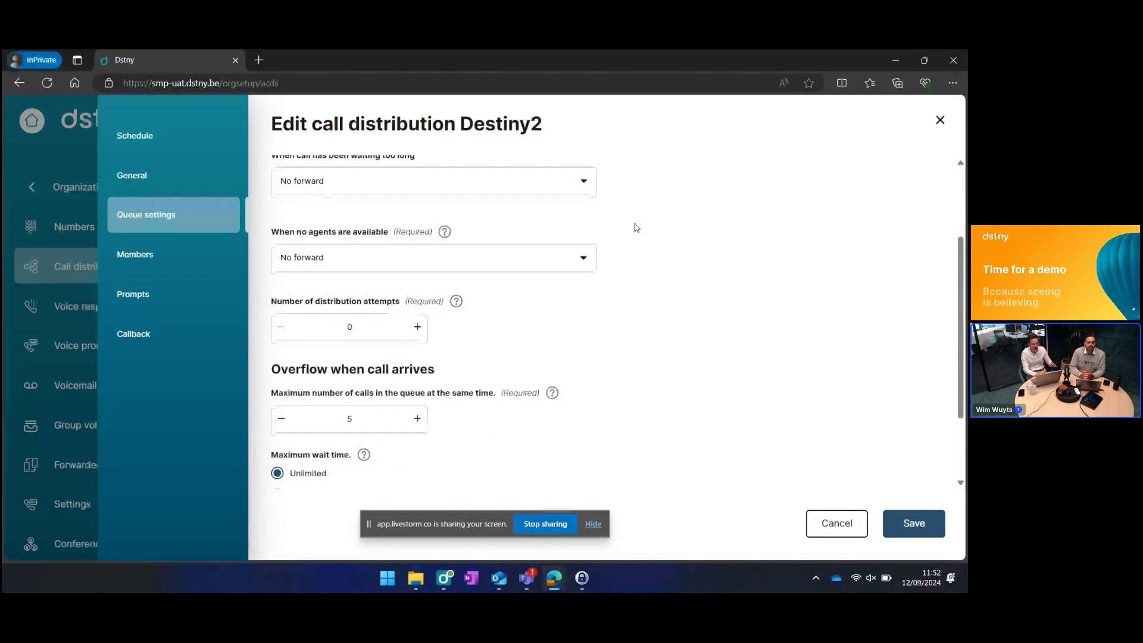
pyautogui.scroll(-1, 636, 228)
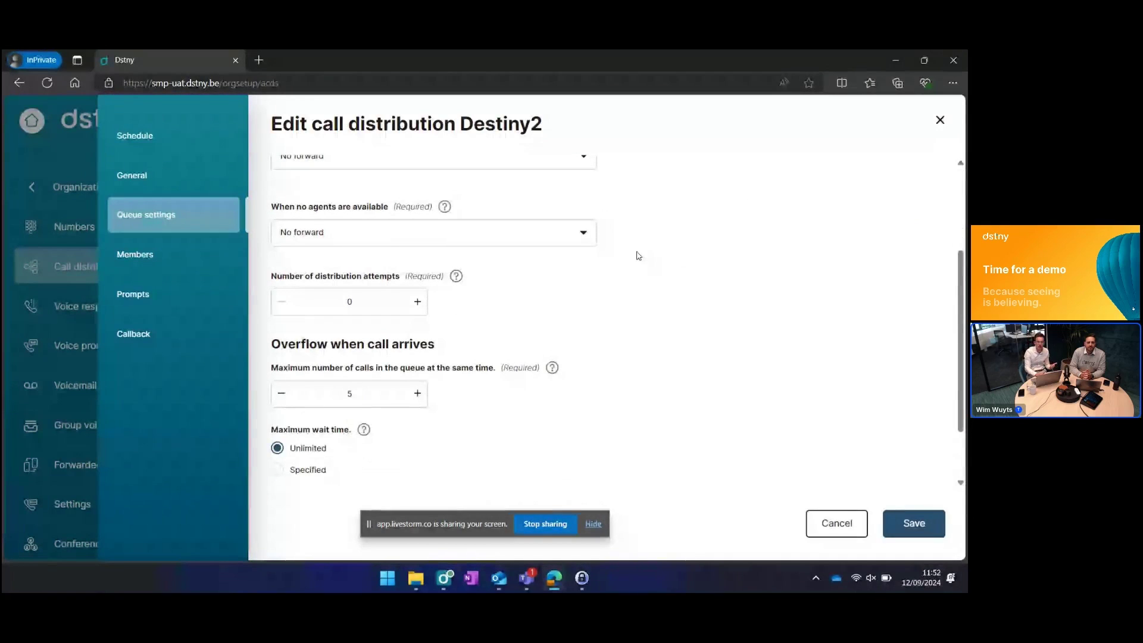
pyautogui.scroll(-1, 636, 254)
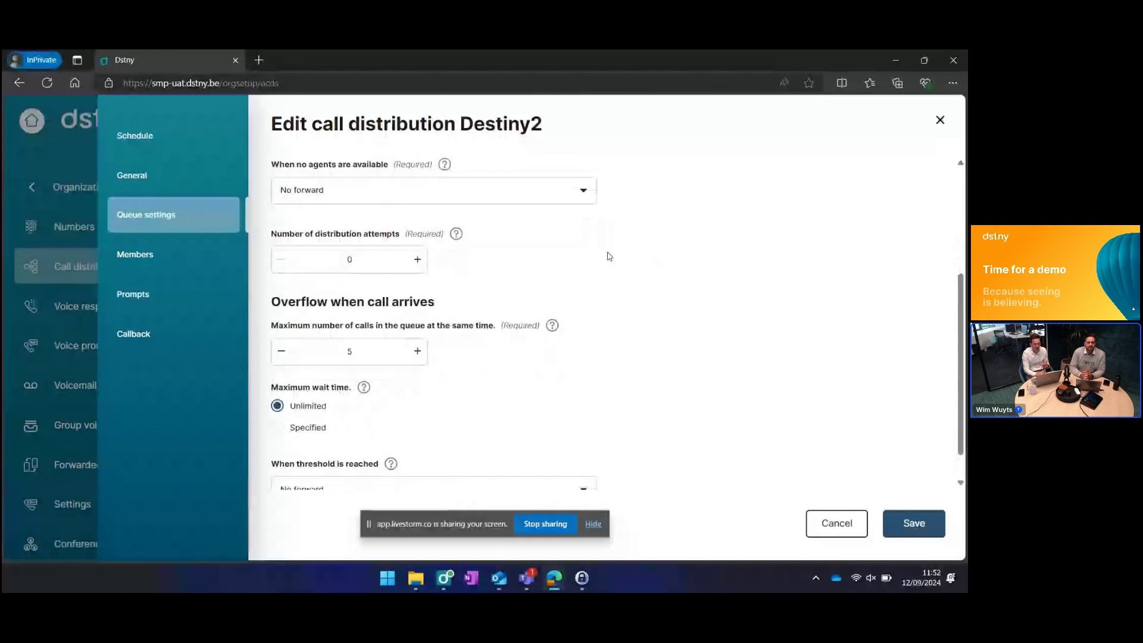
pyautogui.scroll(-1, 595, 262)
pyautogui.scroll(-1, 576, 271)
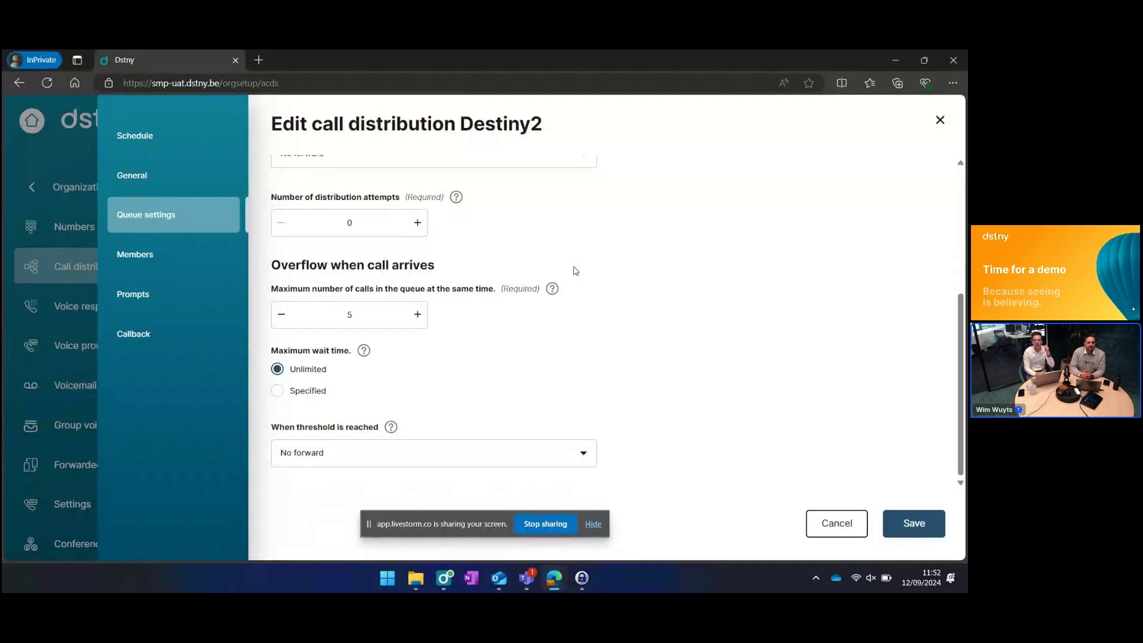
# Step: Look through the member list of the Destiny2 call distribution with its activation switches and Member and Supervisor roles
pyautogui.click(181, 262)
pyautogui.scroll(-2, 707, 164)
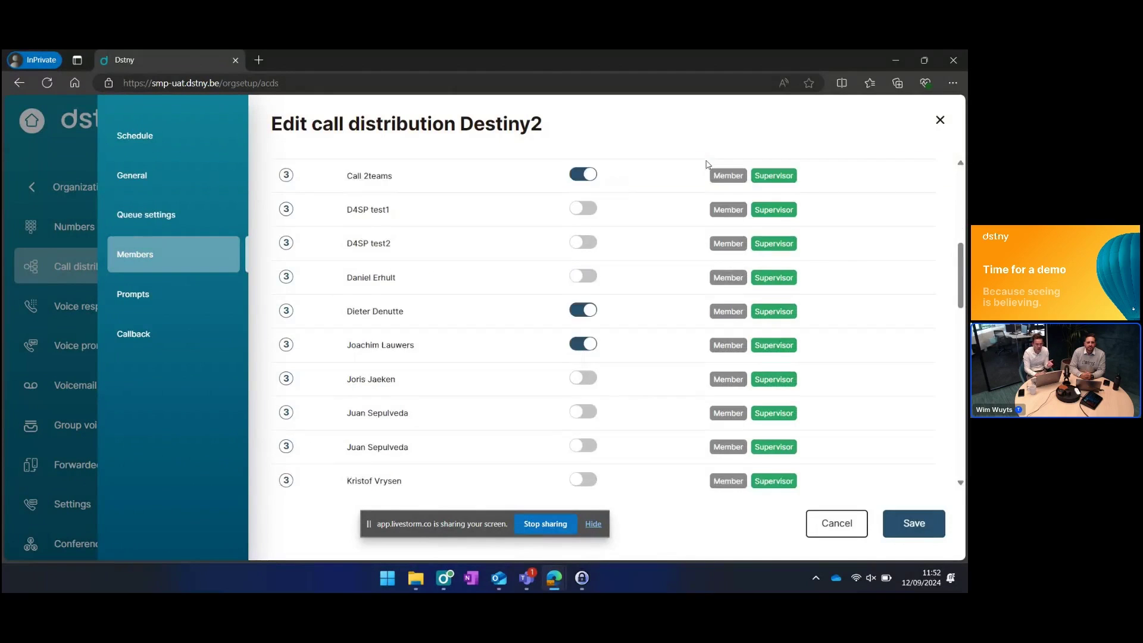
pyautogui.scroll(-1, 708, 164)
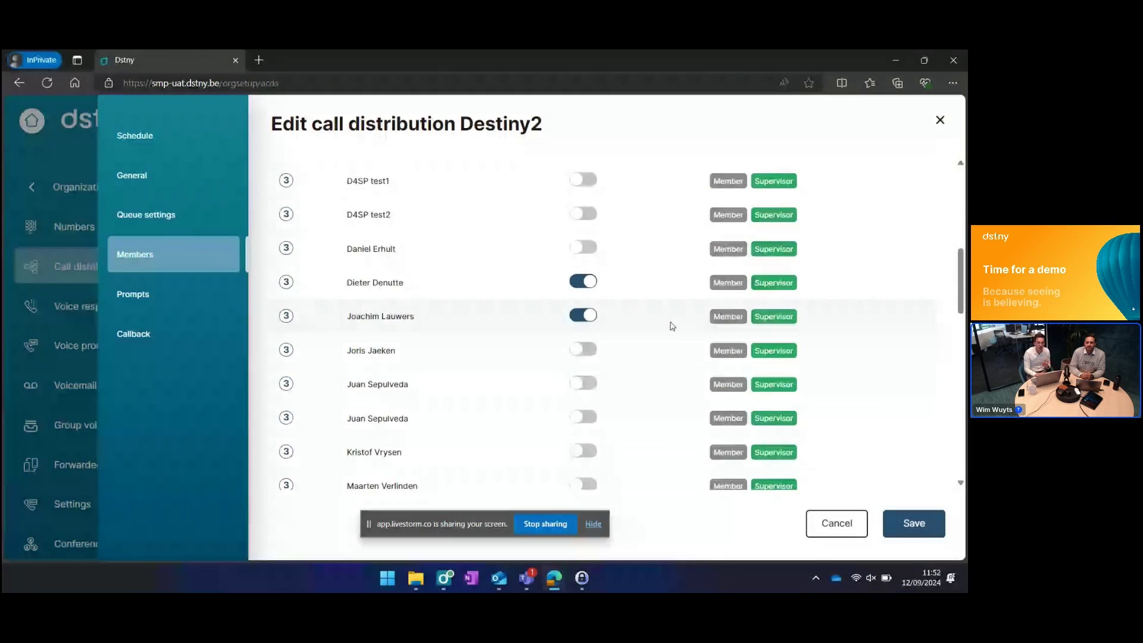
pyautogui.scroll(-2, 672, 326)
pyautogui.scroll(-6, 672, 325)
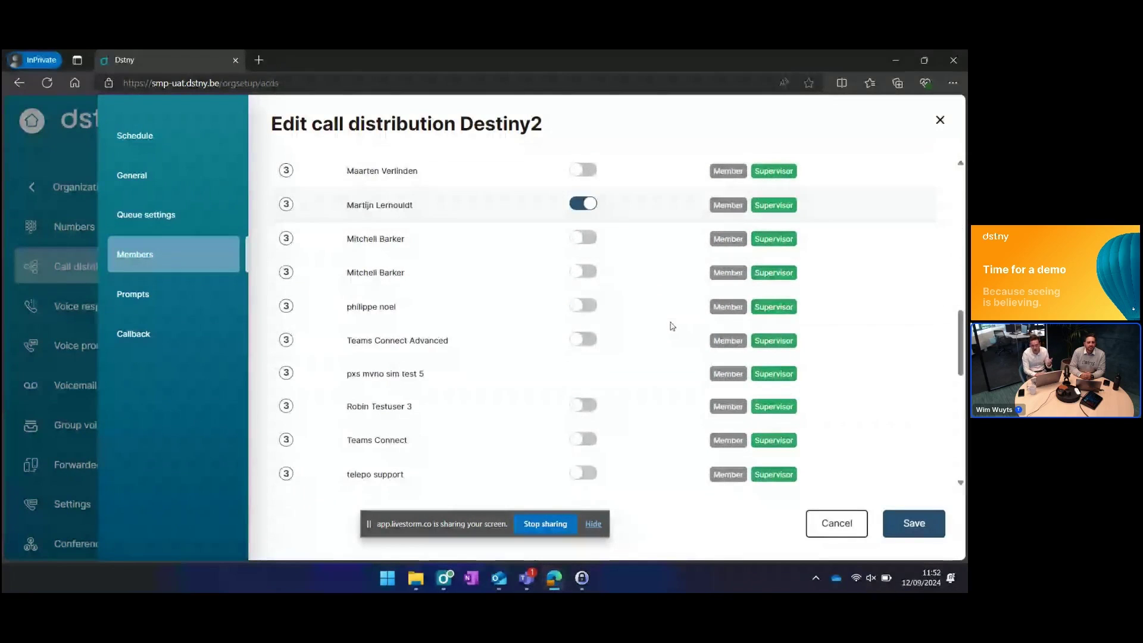
pyautogui.scroll(-3, 672, 326)
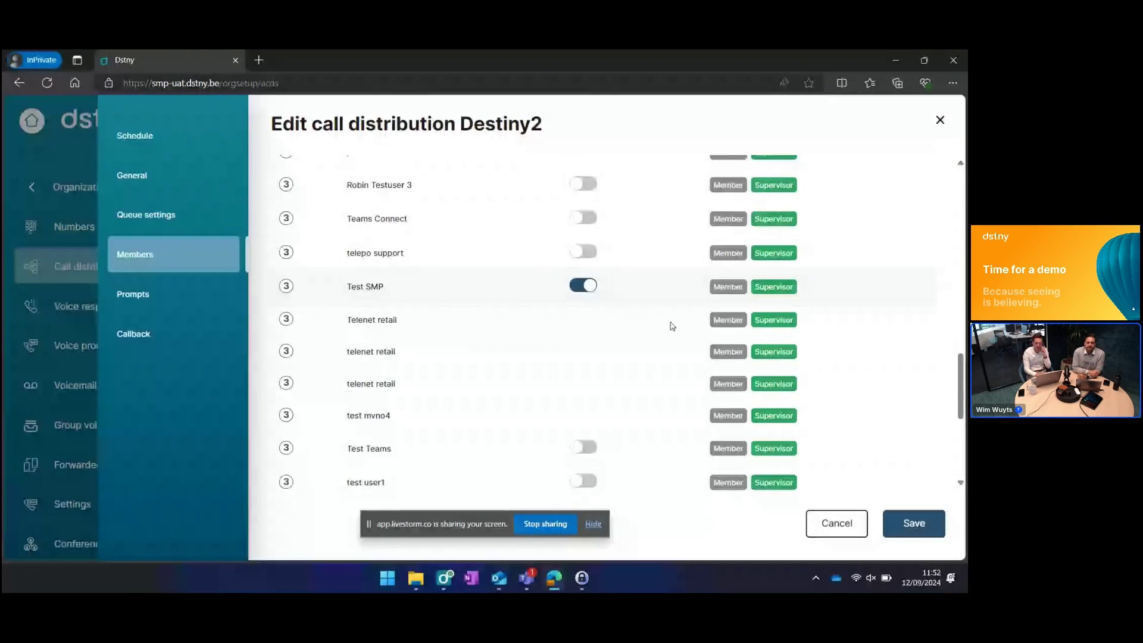
# Step: Open Destiny2's prompt settings and browse the prompts available for when a call is placed in queue
pyautogui.scroll(5, 672, 326)
pyautogui.scroll(6, 672, 326)
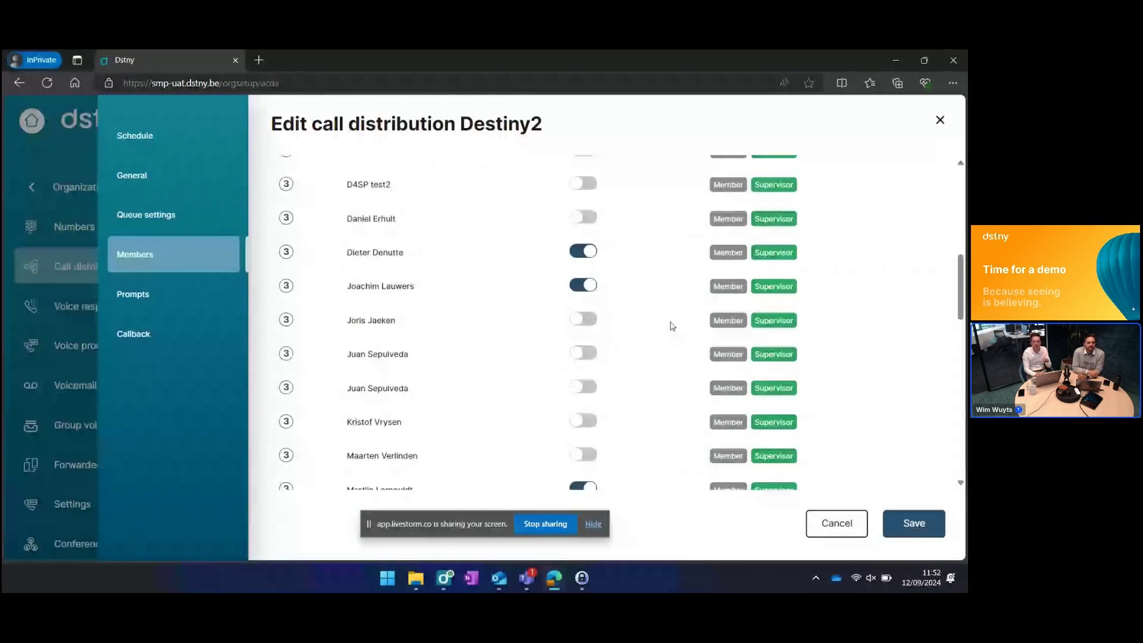
pyautogui.click(164, 308)
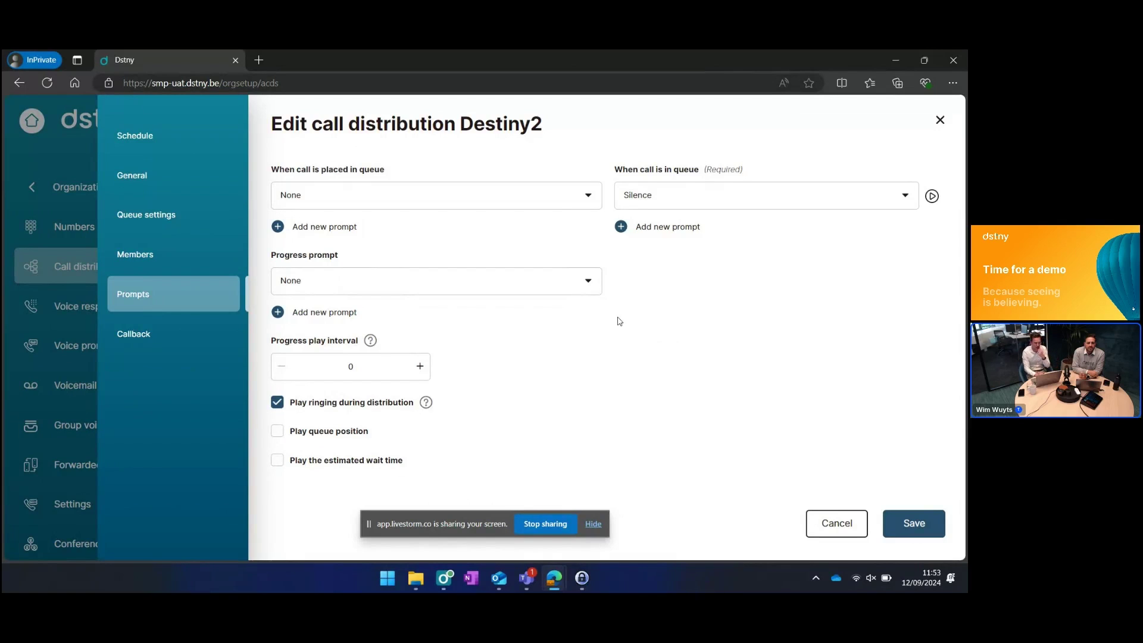
pyautogui.click(587, 197)
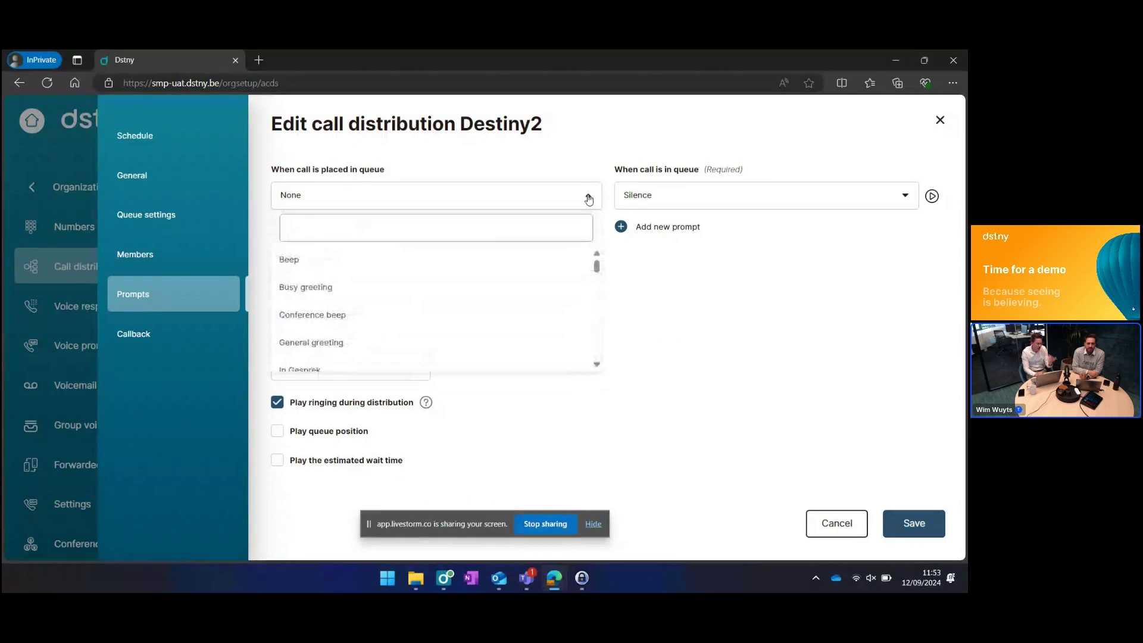
pyautogui.click(588, 196)
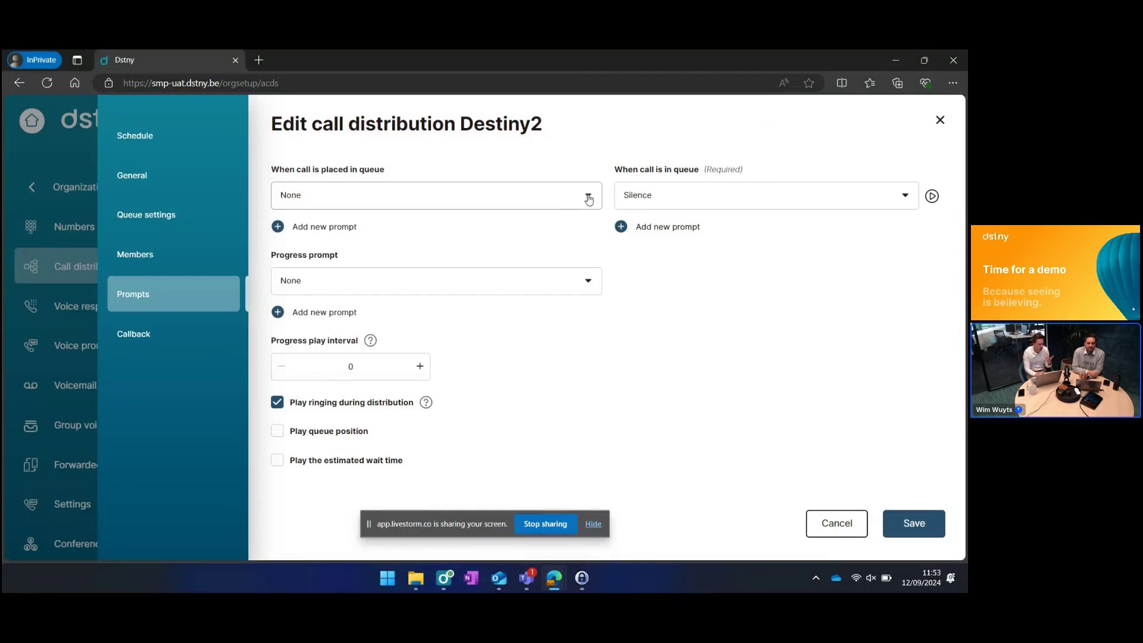
pyautogui.click(423, 192)
pyautogui.scroll(-8, 401, 324)
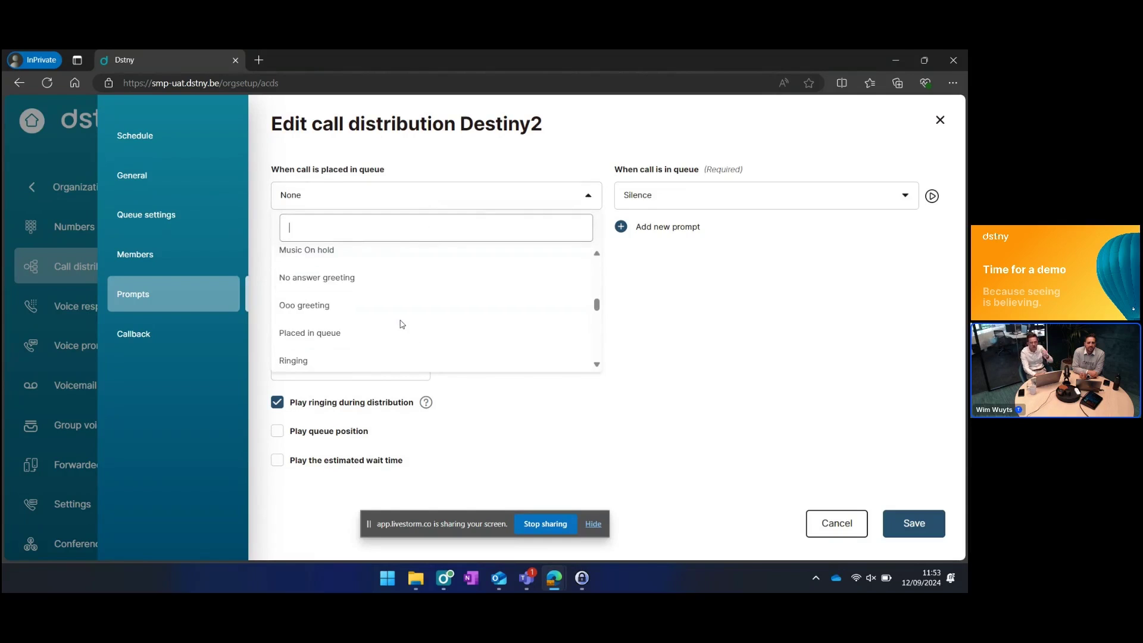
pyautogui.click(746, 295)
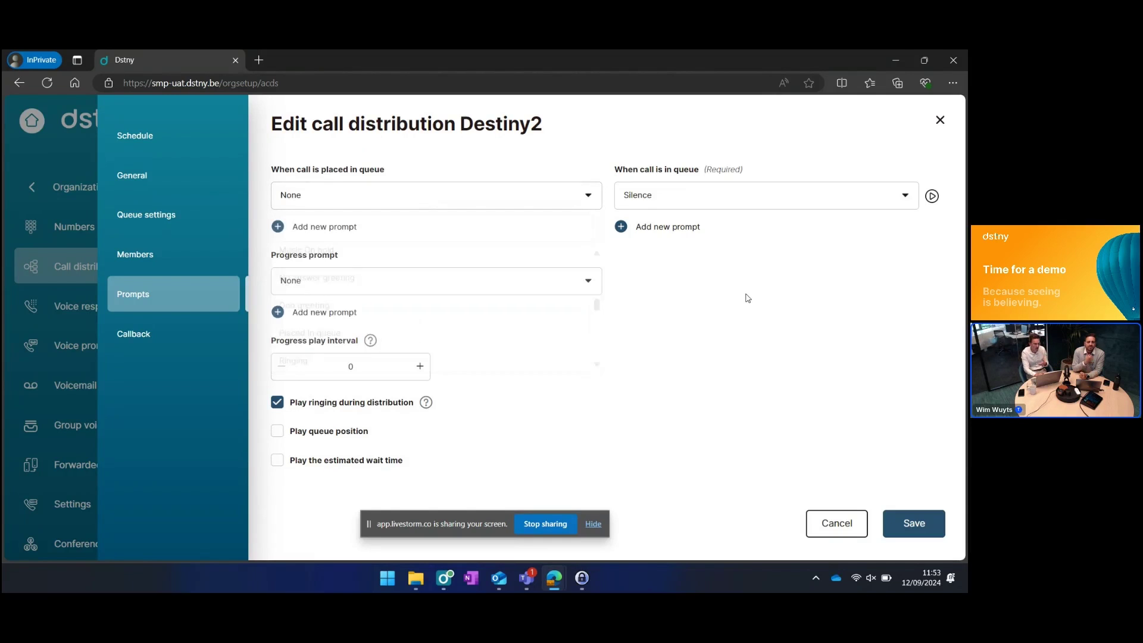
# Step: Start a new prompt for calls placed in queue, with name and comment Test, and add a Dutch (nl_BE) language version
pyautogui.click(292, 231)
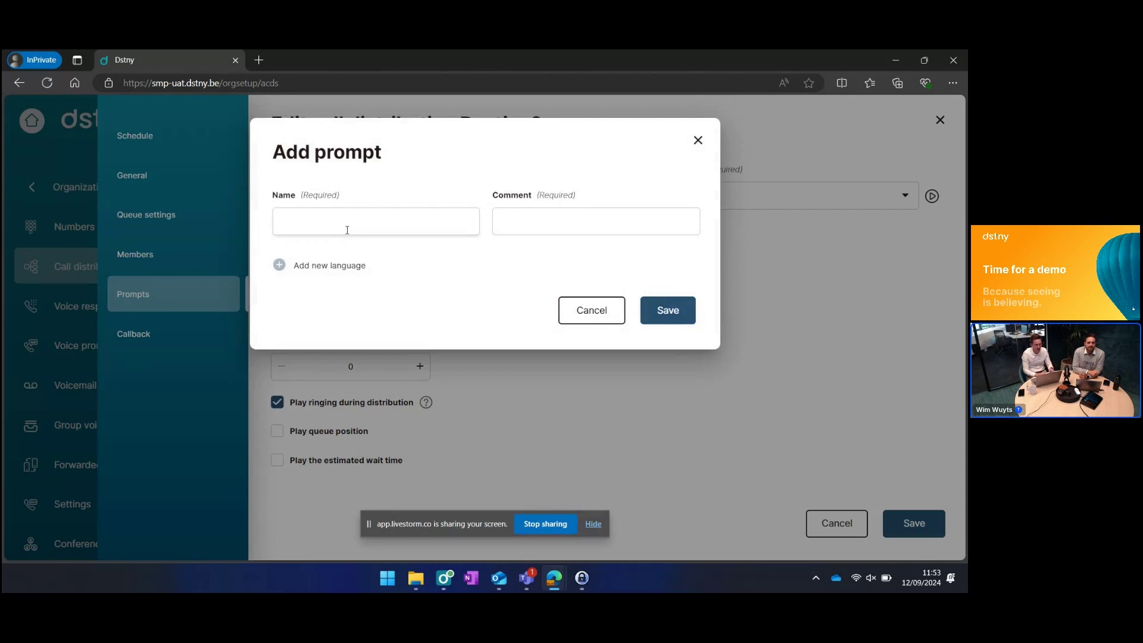
pyautogui.click(347, 230)
pyautogui.write('Test')
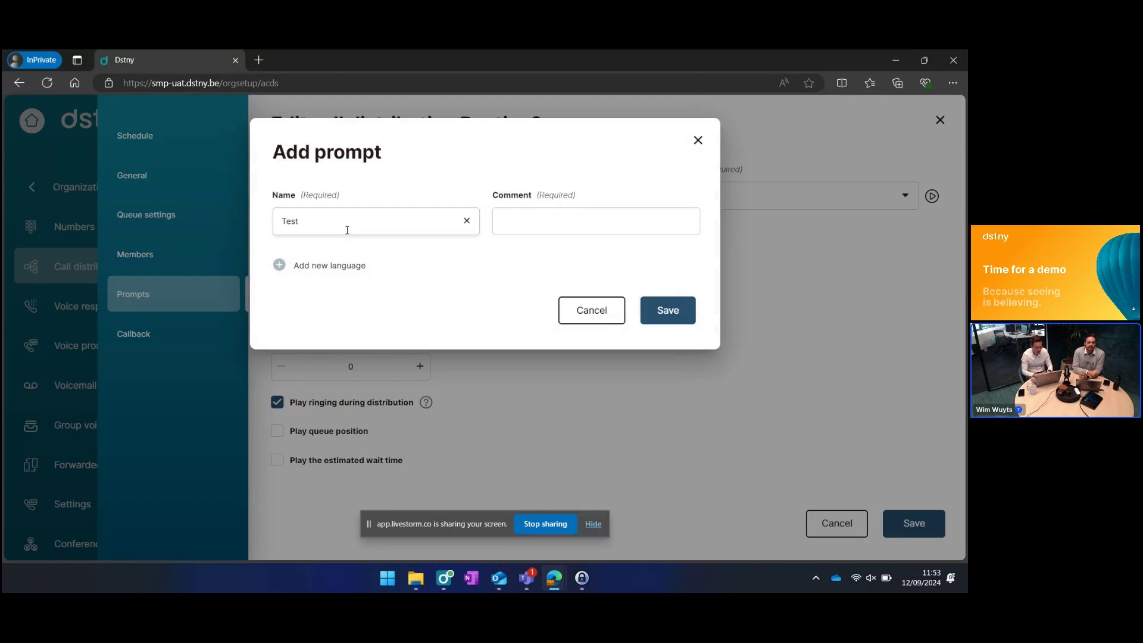
pyautogui.click(576, 230)
pyautogui.write('Test')
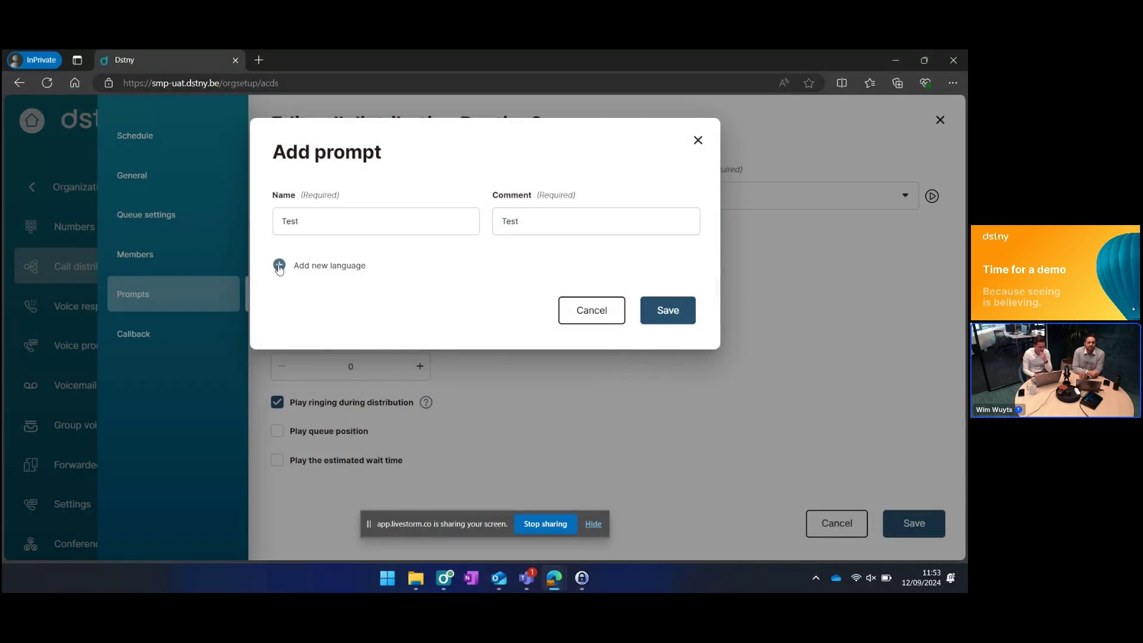
pyautogui.click(279, 265)
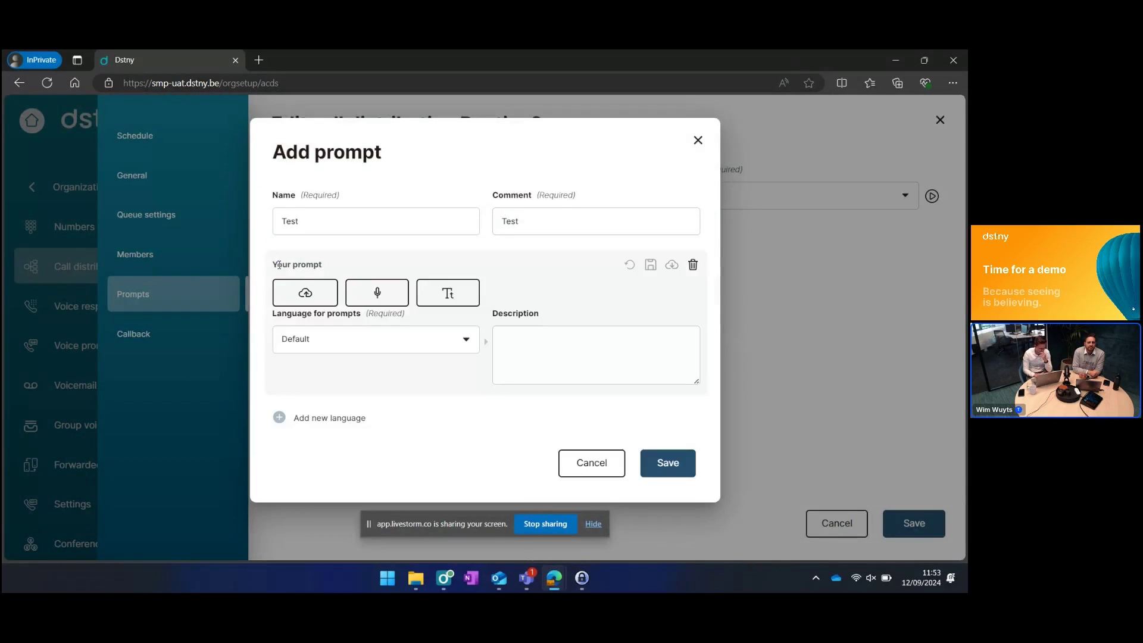
pyautogui.click(360, 340)
pyautogui.click(337, 423)
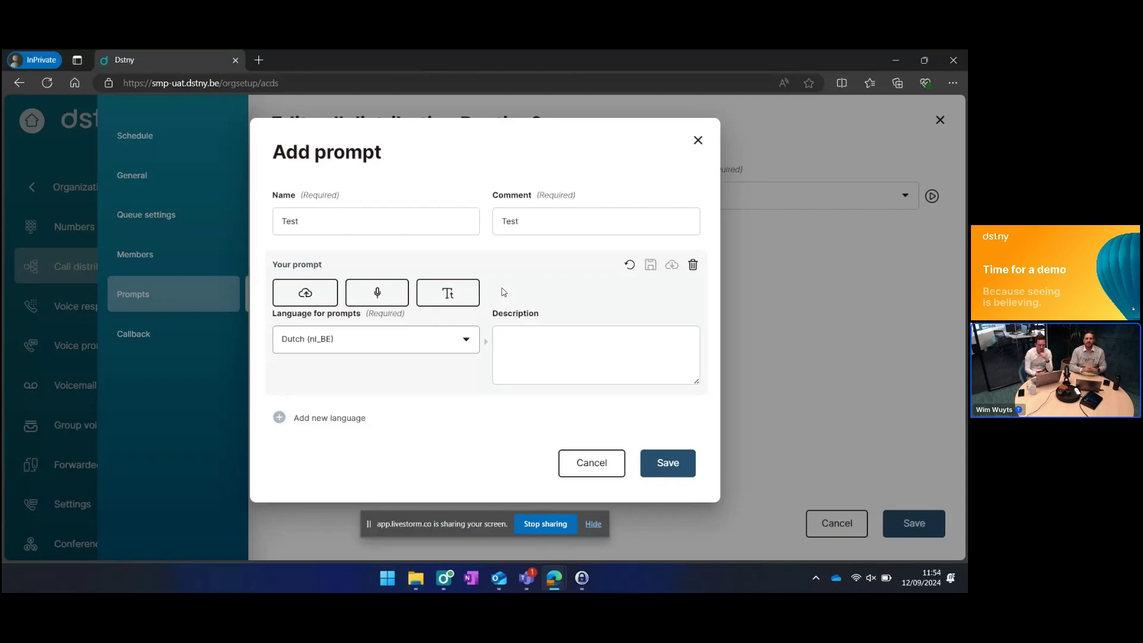
# Step: Choose text to voice for the new prompt, with Dutch (nl_BE) as voice language and Dutch - Dena as voice
pyautogui.click(458, 292)
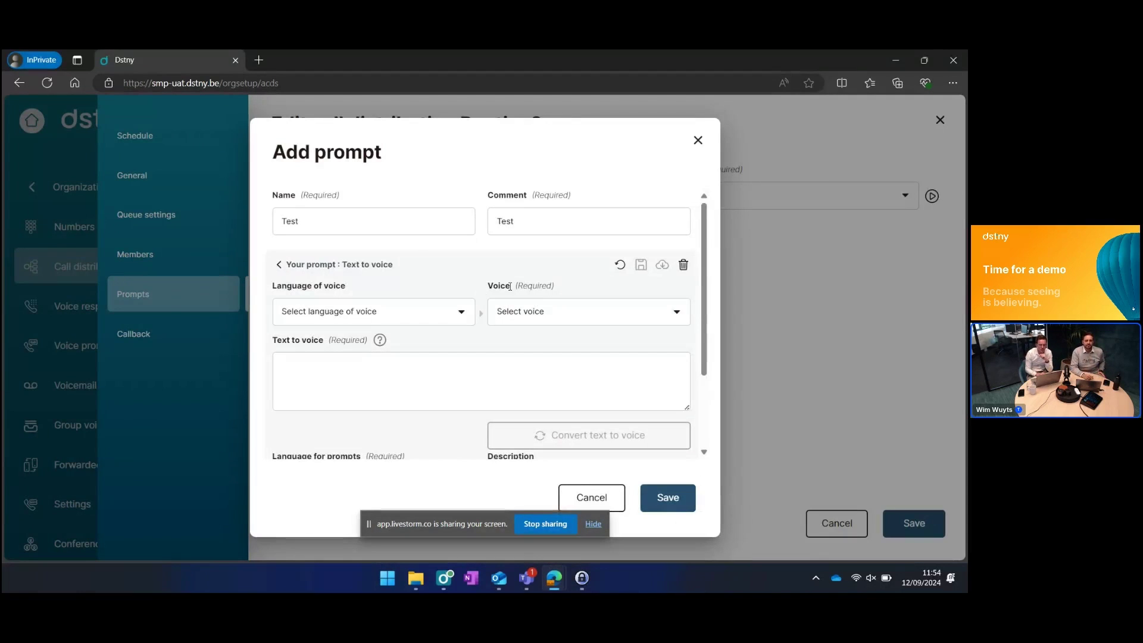
pyautogui.scroll(-1, 513, 290)
pyautogui.click(437, 281)
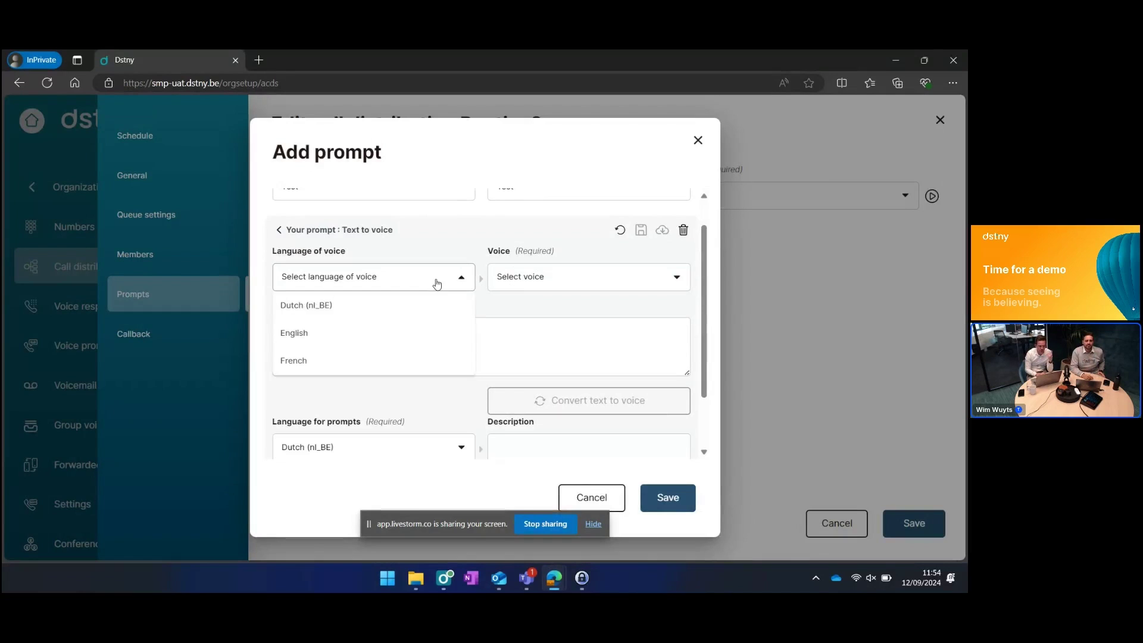
pyautogui.click(406, 306)
pyautogui.click(586, 288)
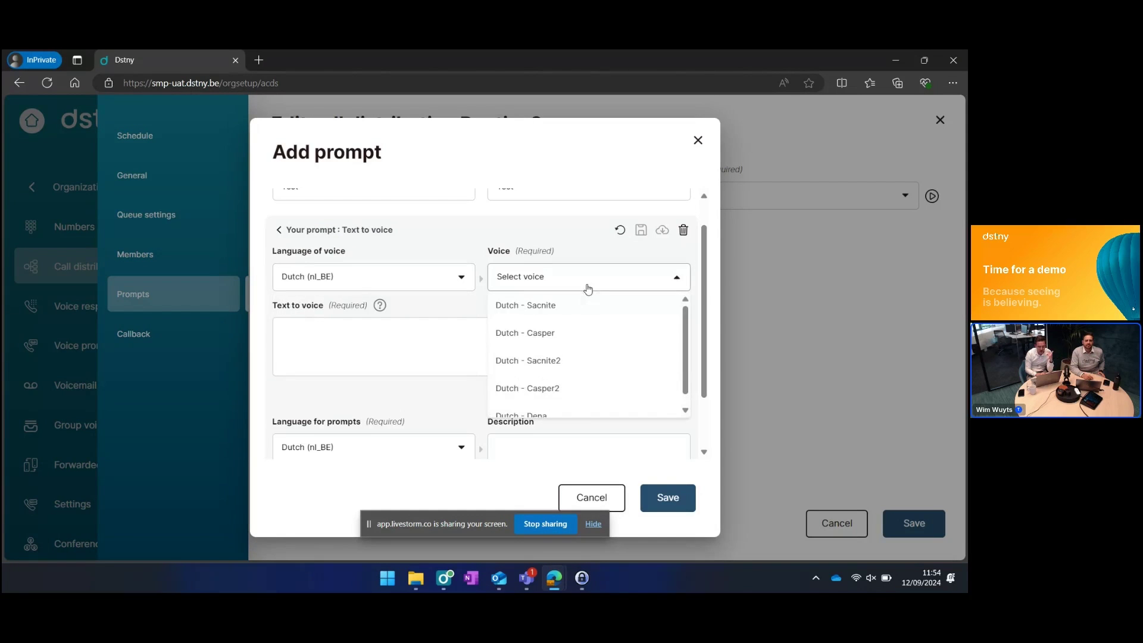
pyautogui.scroll(-1, 577, 416)
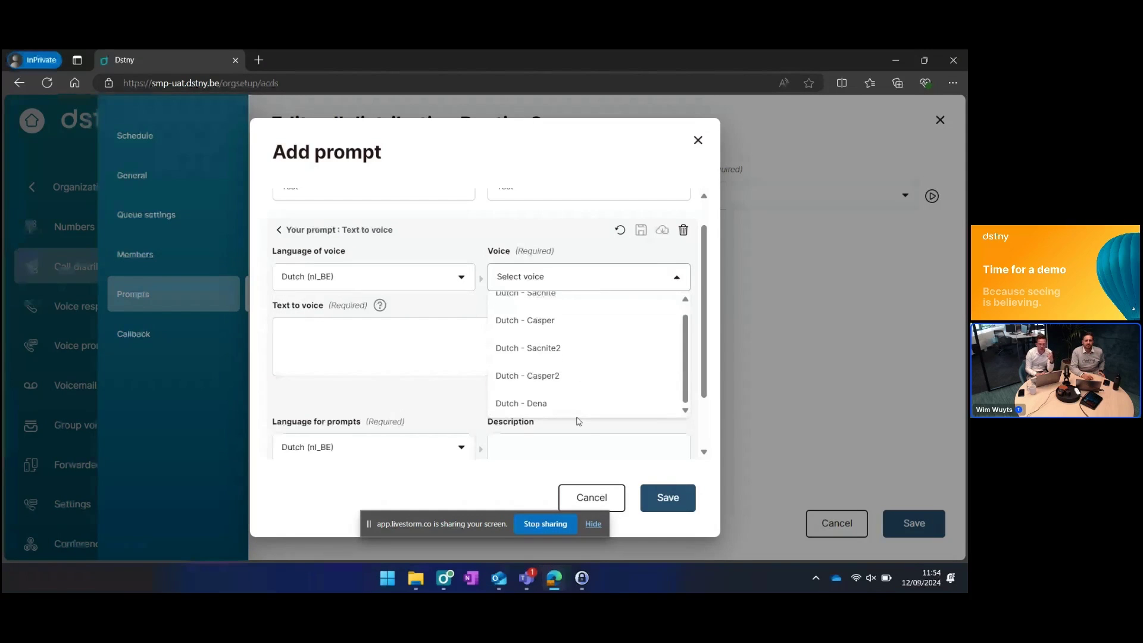
pyautogui.click(581, 407)
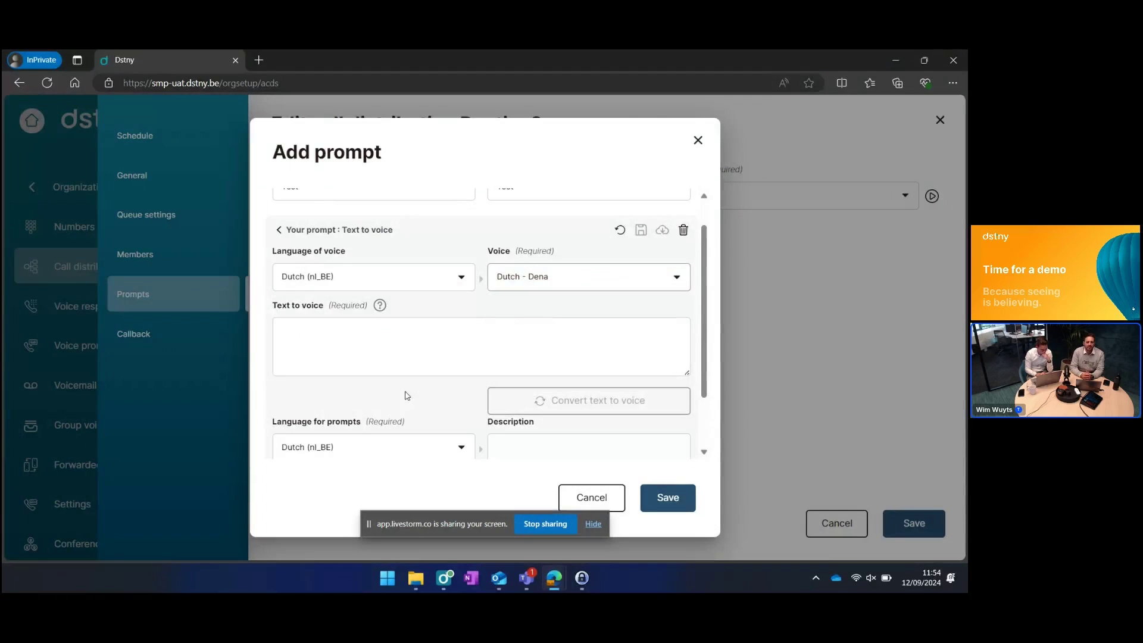
# Step: Convert the text "Dit is een test." to voice and discard the new prompt
pyautogui.click(388, 337)
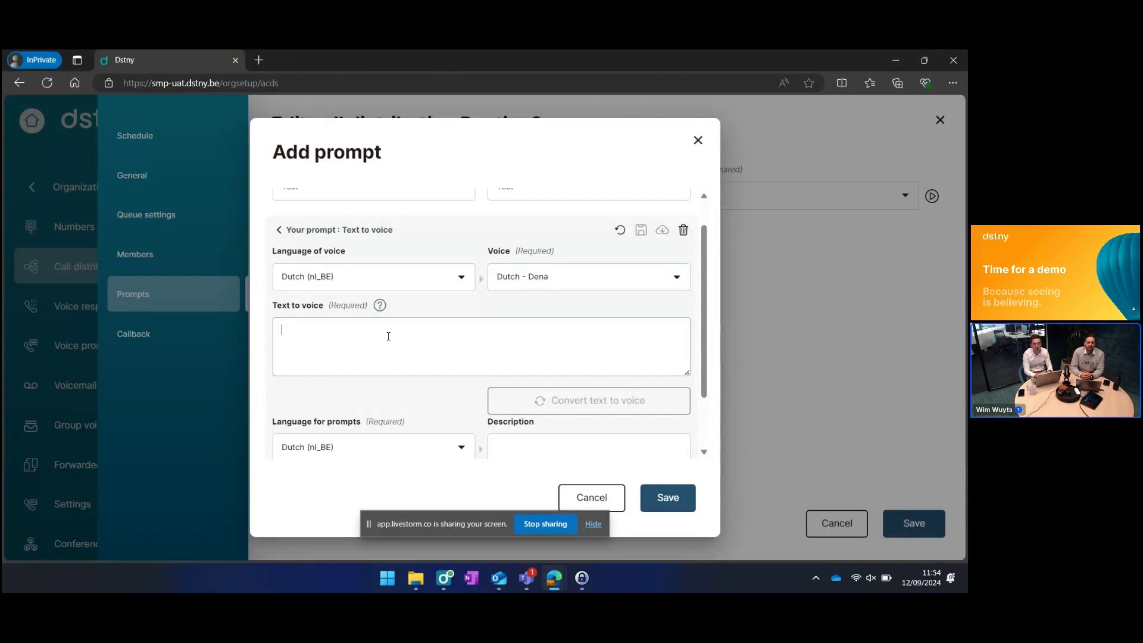
pyautogui.write('Dit i')
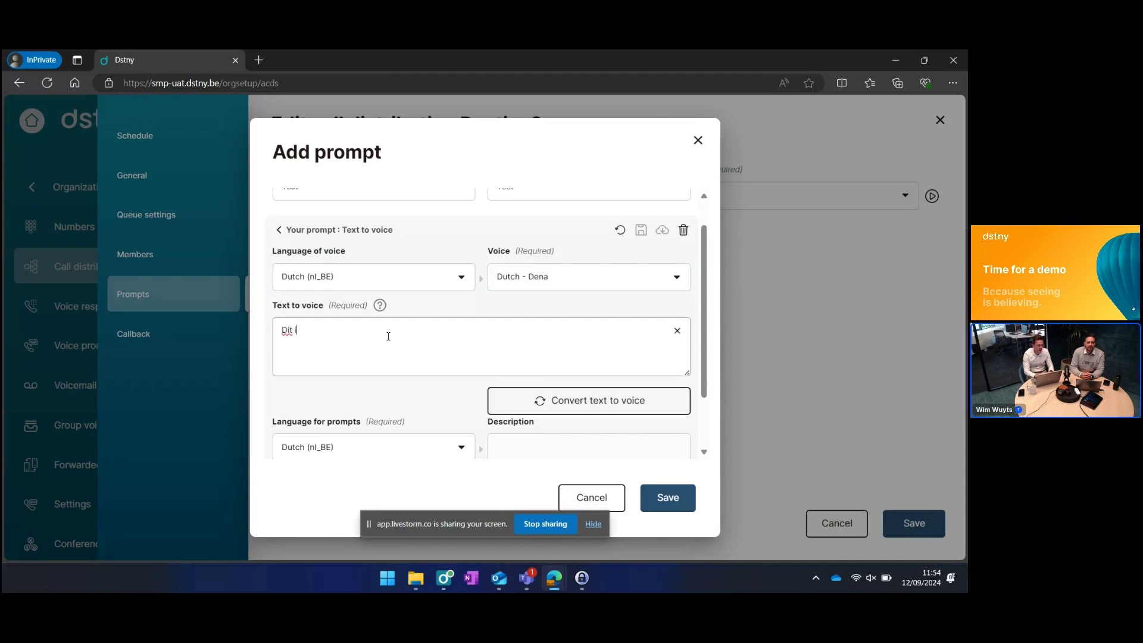
pyautogui.write('s een test.')
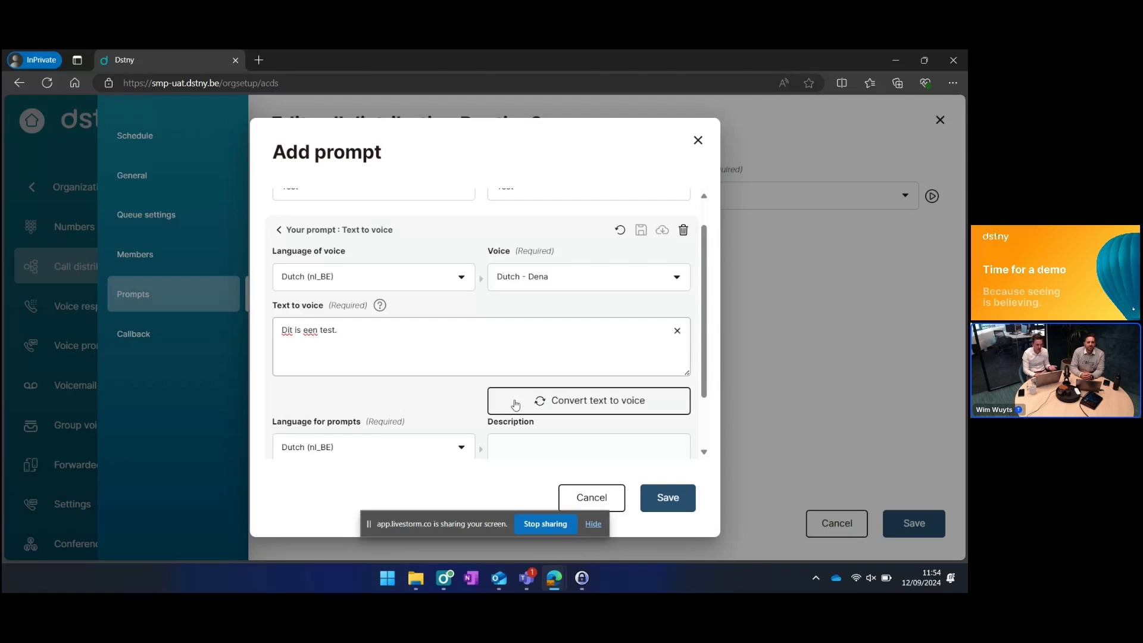
pyautogui.click(627, 411)
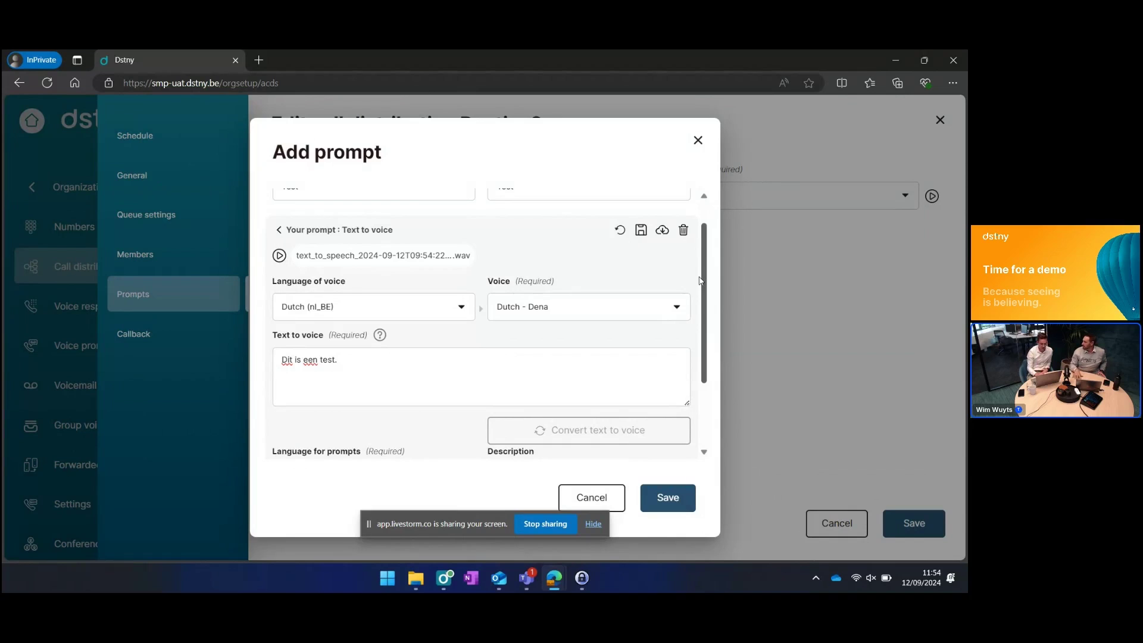
pyautogui.click(599, 504)
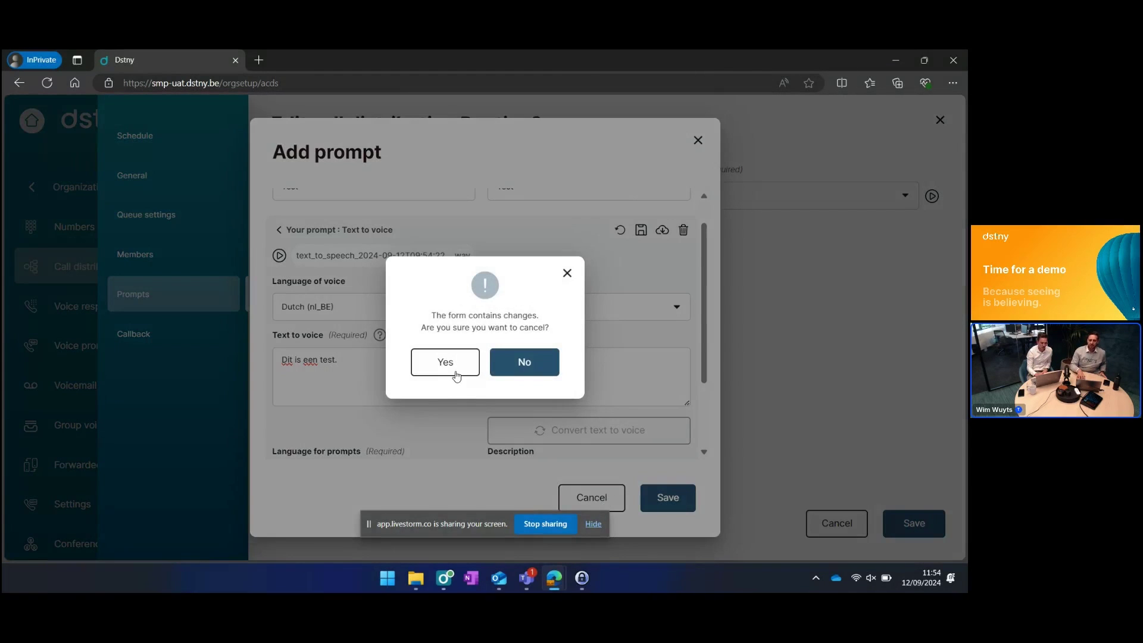
pyautogui.click(454, 374)
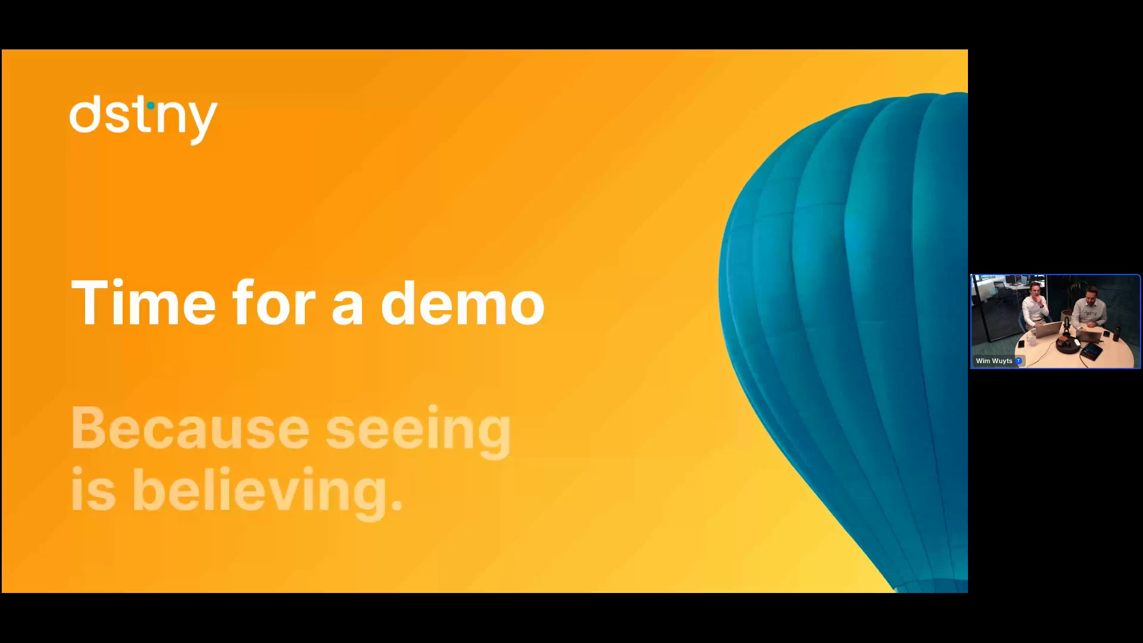
pyautogui.click(283, 202)
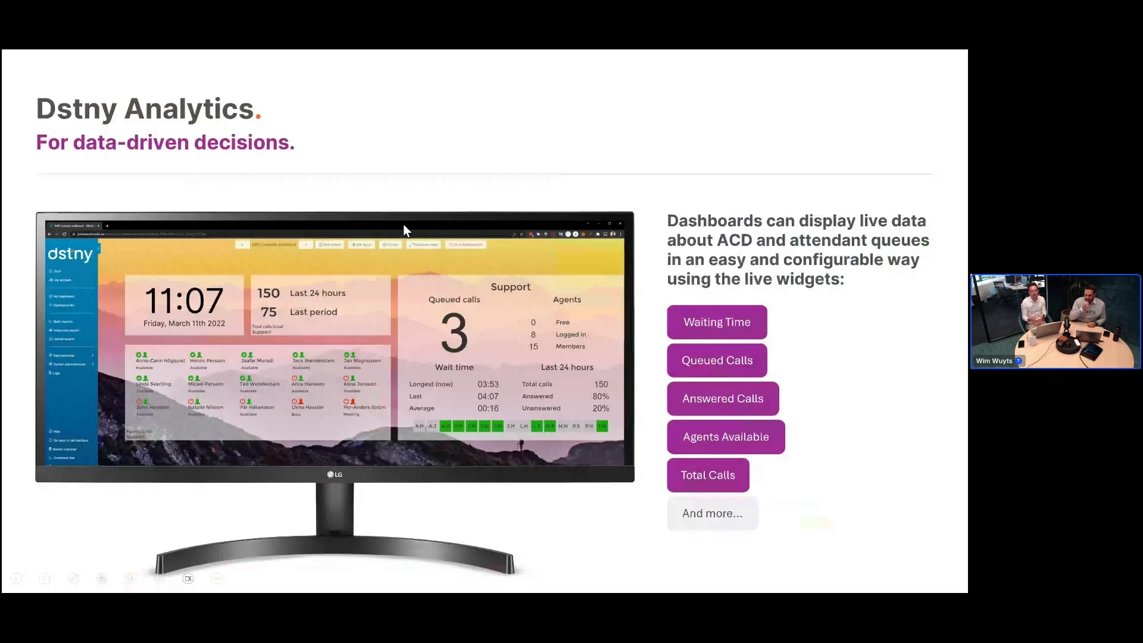